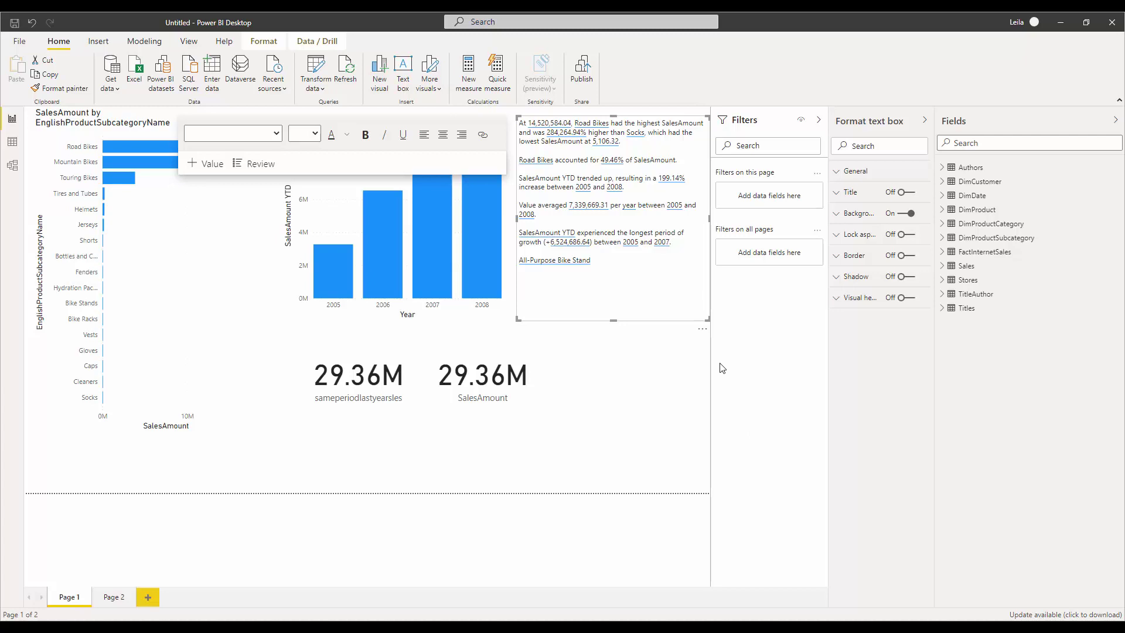
- Remove the existing smart narrative text box from Page 1
{"action": "left_click", "coordinate": [704, 336]}
{"action": "left_click", "coordinate": [725, 337]}
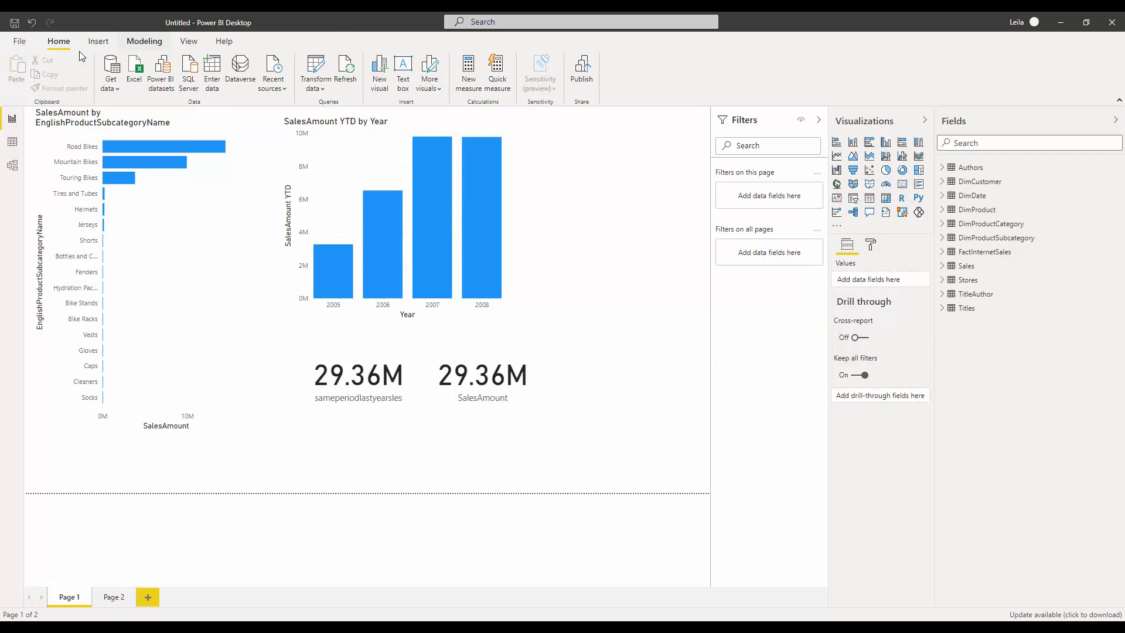
{"action": "left_click", "coordinate": [19, 42]}
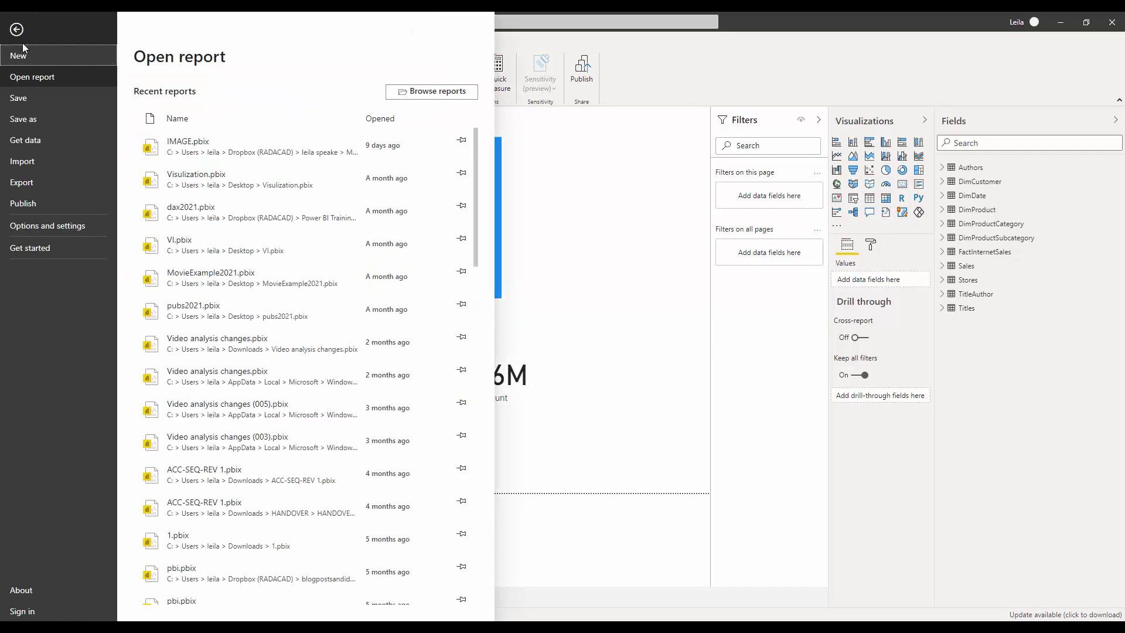
{"action": "left_click", "coordinate": [51, 227]}
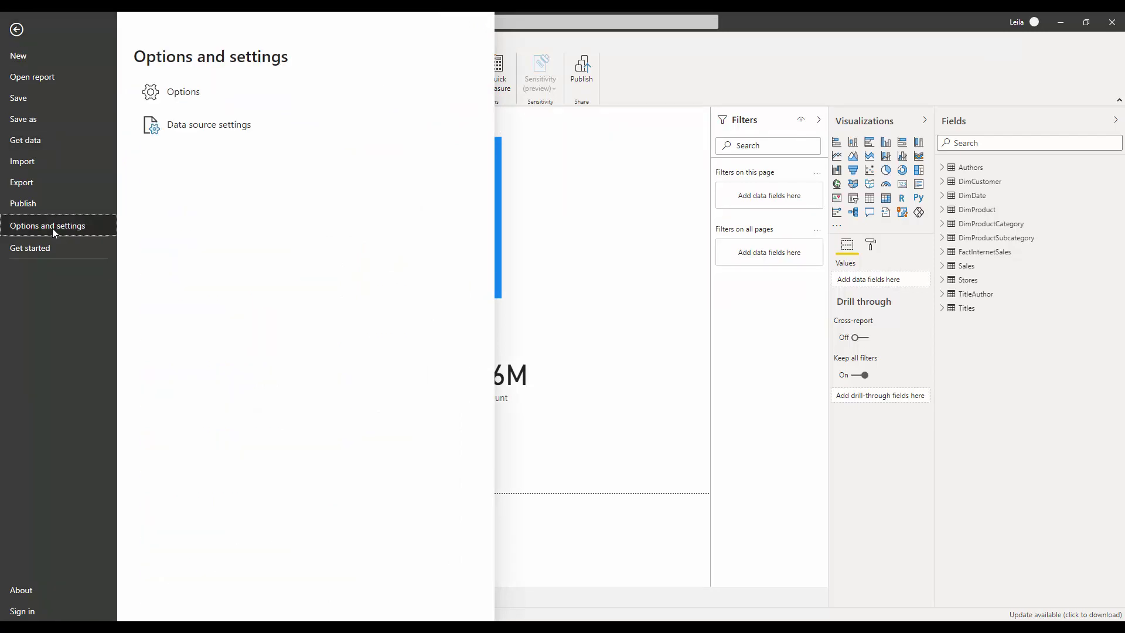
{"action": "left_click", "coordinate": [172, 100]}
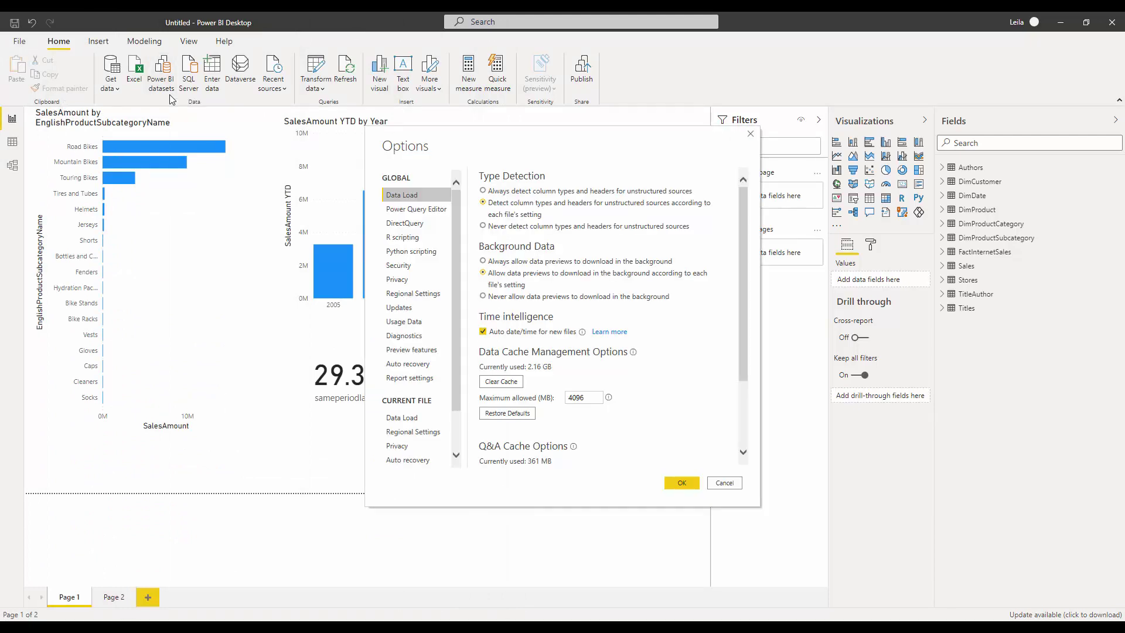
{"action": "left_click", "coordinate": [418, 351]}
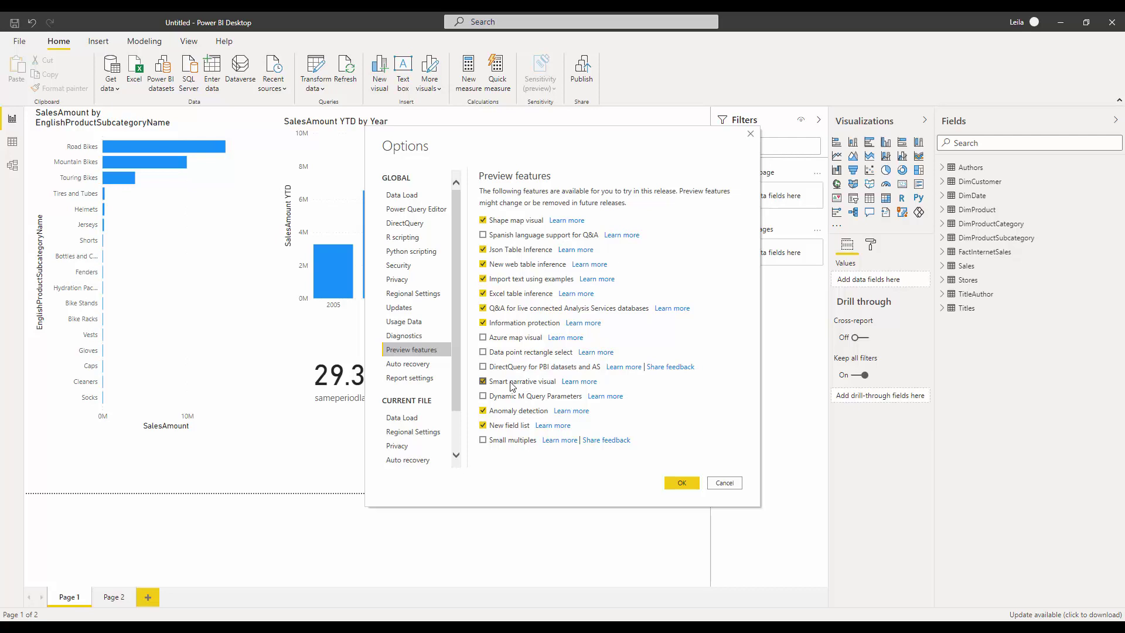
{"action": "left_click", "coordinate": [681, 482]}
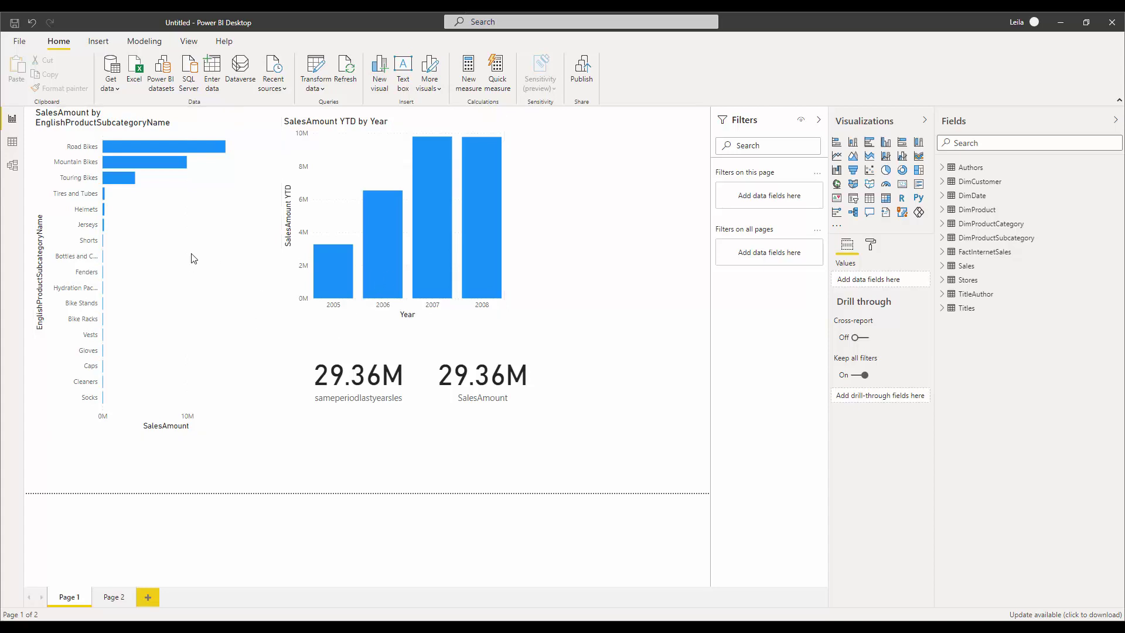
{"action": "left_click", "coordinate": [220, 218]}
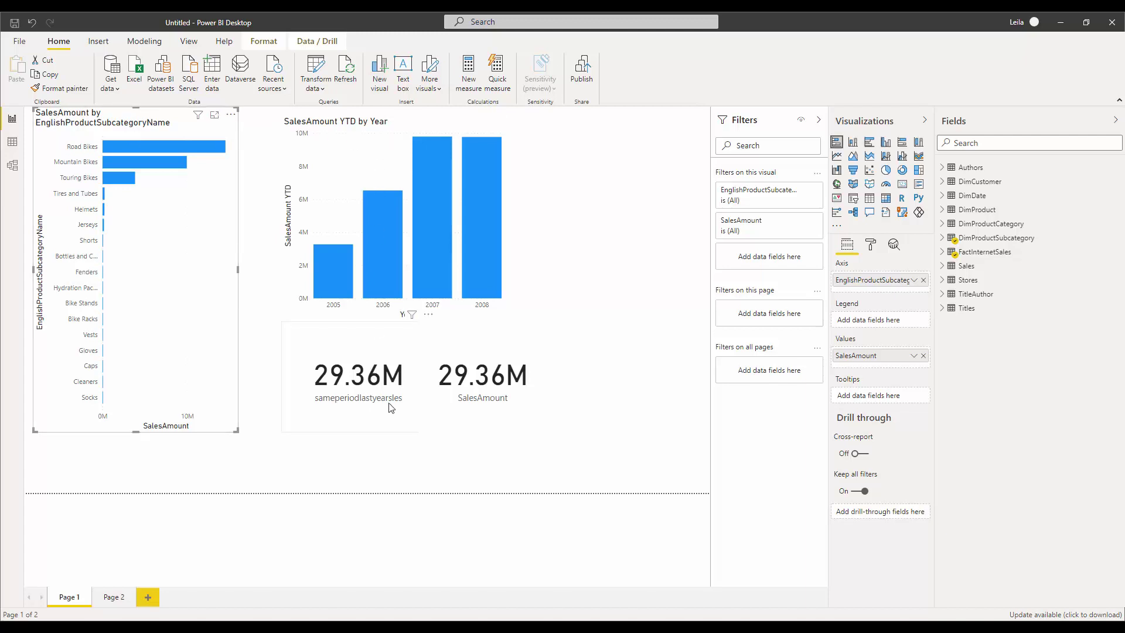
{"action": "left_click", "coordinate": [380, 254]}
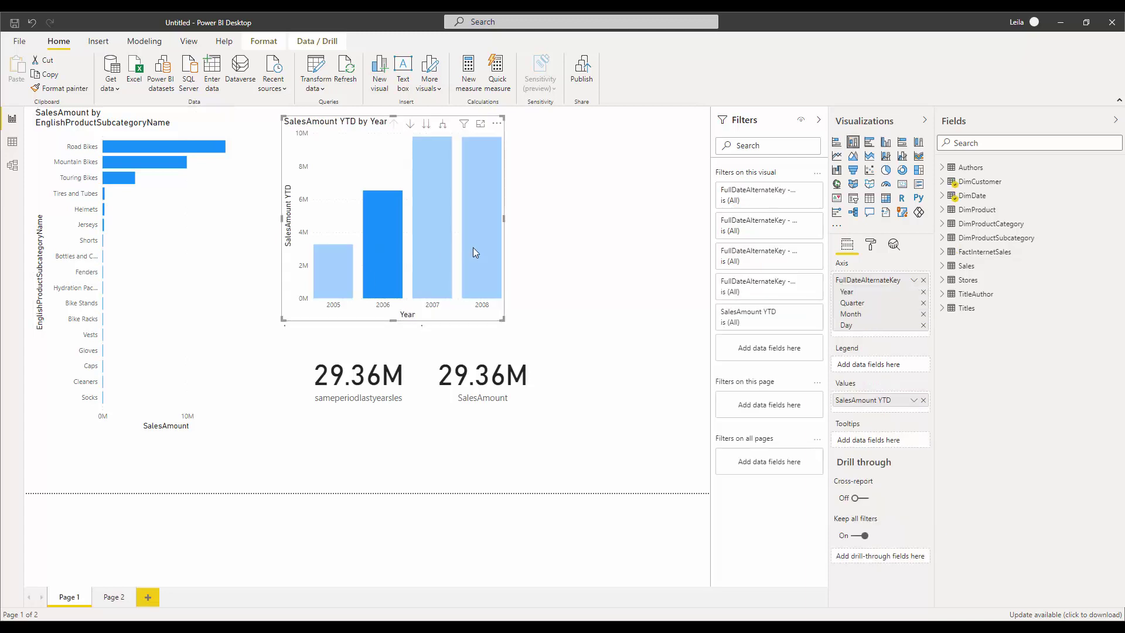
{"action": "left_click", "coordinate": [489, 245]}
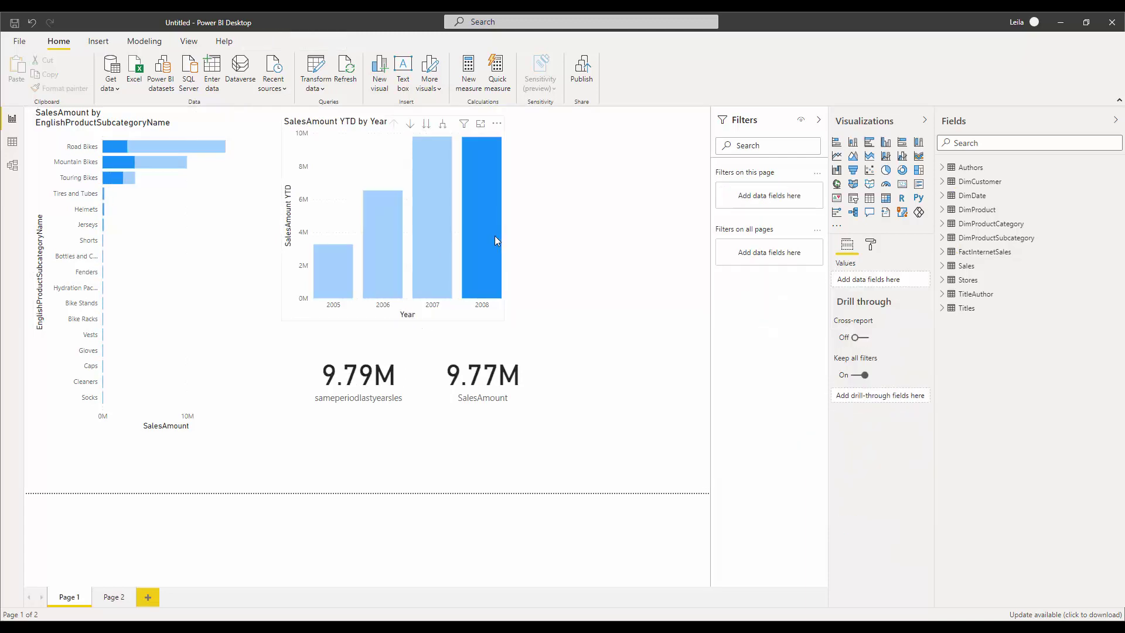
{"action": "left_click", "coordinate": [495, 236]}
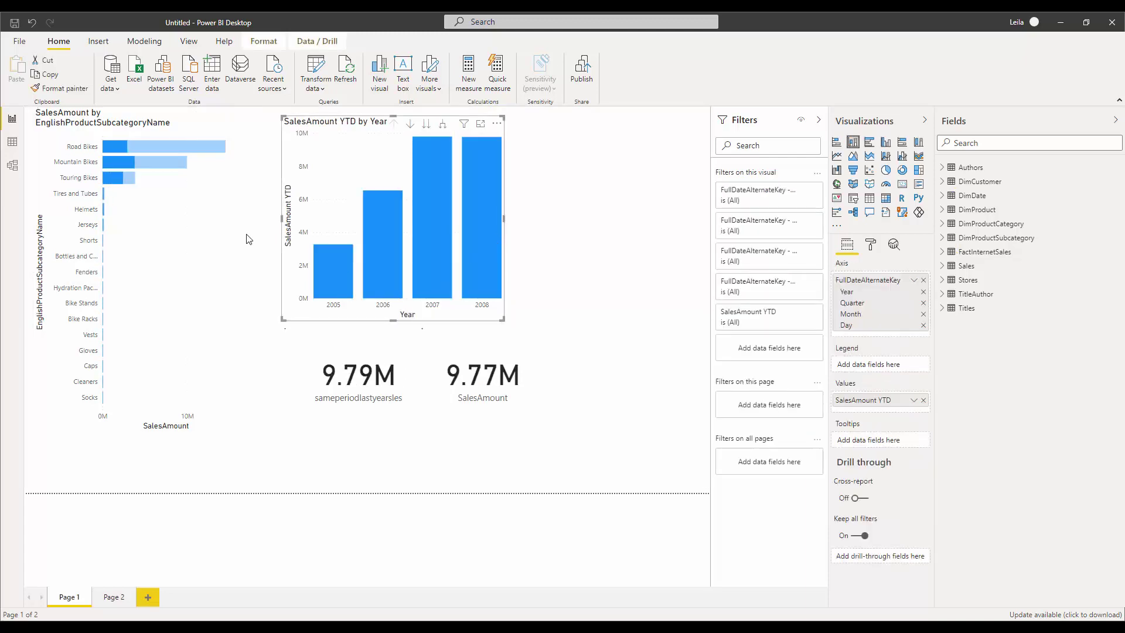
{"action": "left_click", "coordinate": [604, 217]}
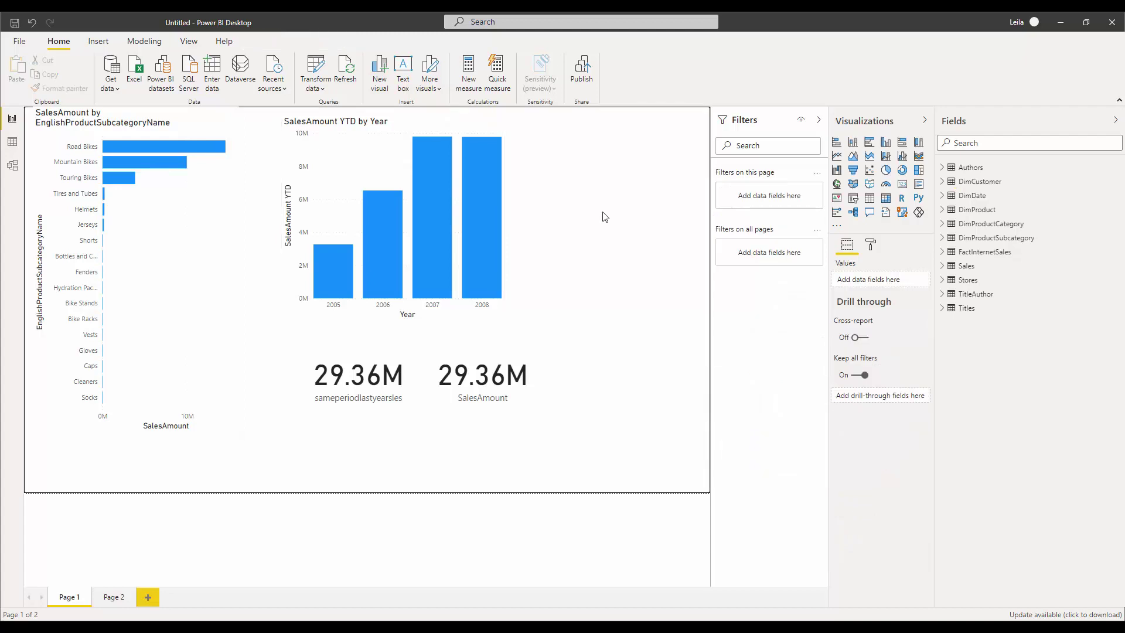
- Insert a smart narrative summarizing Page 1 and open the settings of its 14,520,584.04 value
{"action": "left_click", "coordinate": [886, 212]}
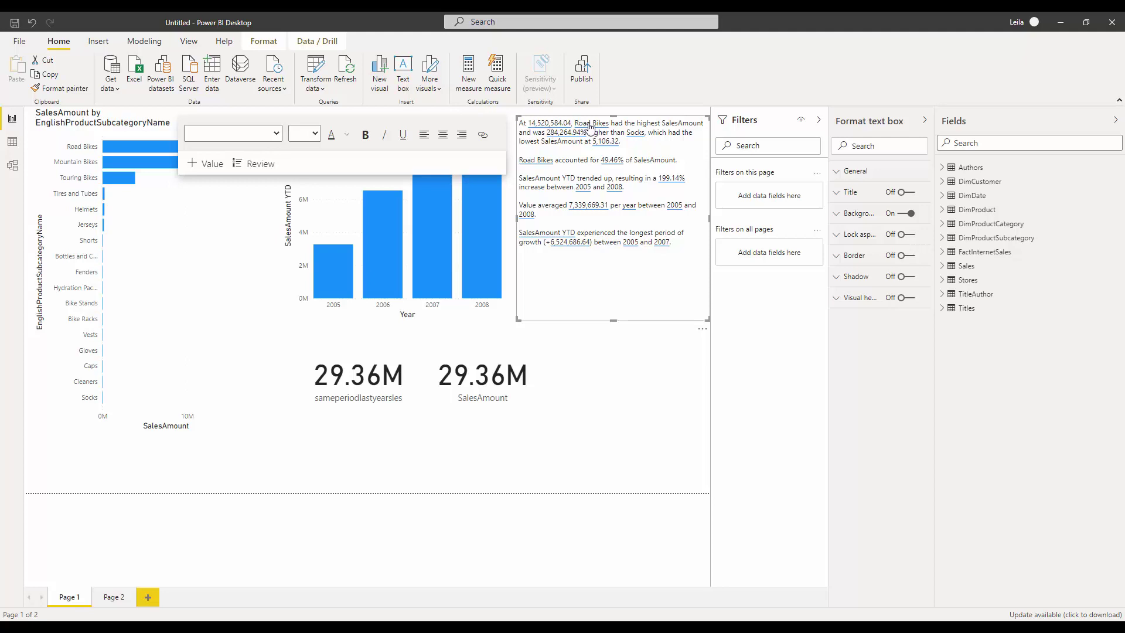
{"action": "left_click", "coordinate": [547, 124]}
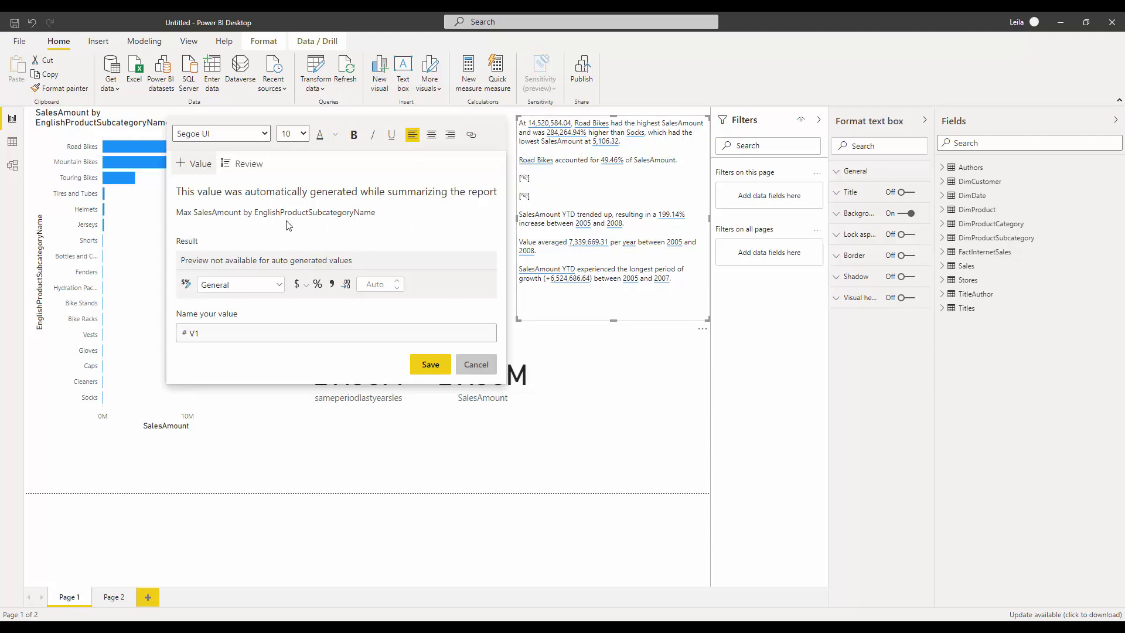
- Inspect the definitions behind the highest sales amount, Road Bikes and top subcategory values
{"action": "left_click", "coordinate": [591, 127]}
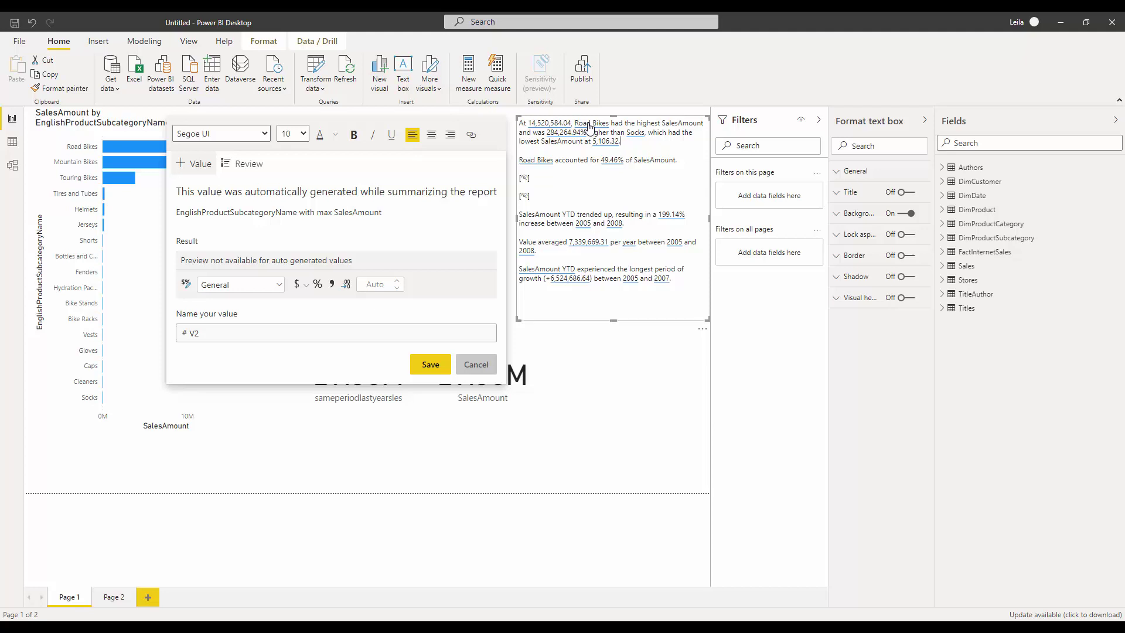
{"action": "left_click", "coordinate": [557, 124]}
{"action": "left_click", "coordinate": [597, 125]}
{"action": "left_click", "coordinate": [560, 124]}
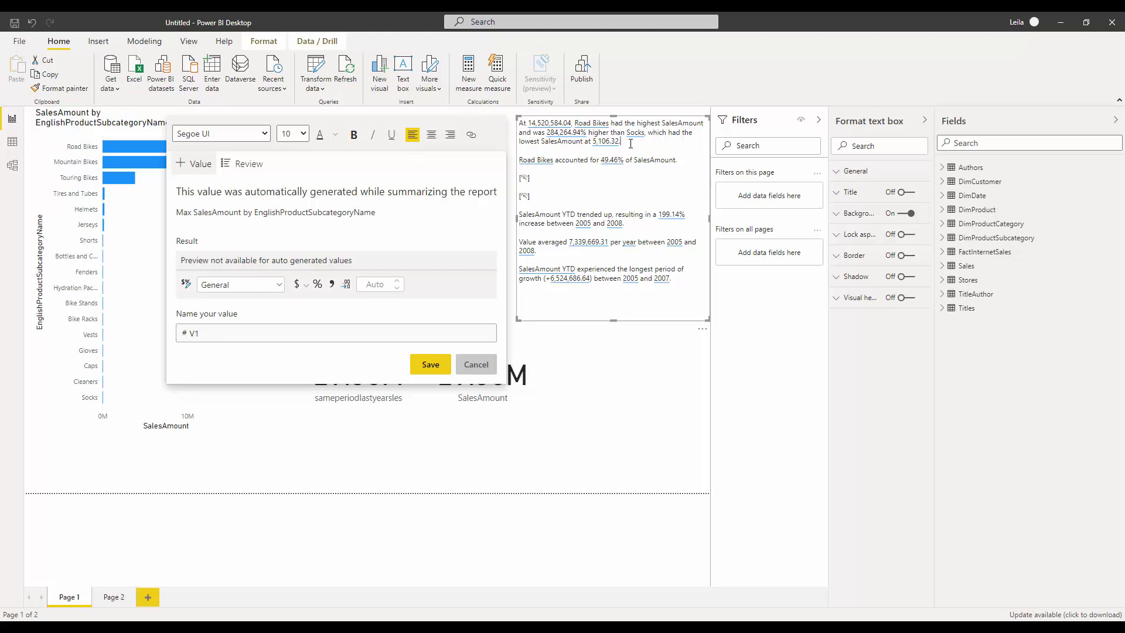
{"action": "left_click", "coordinate": [543, 165]}
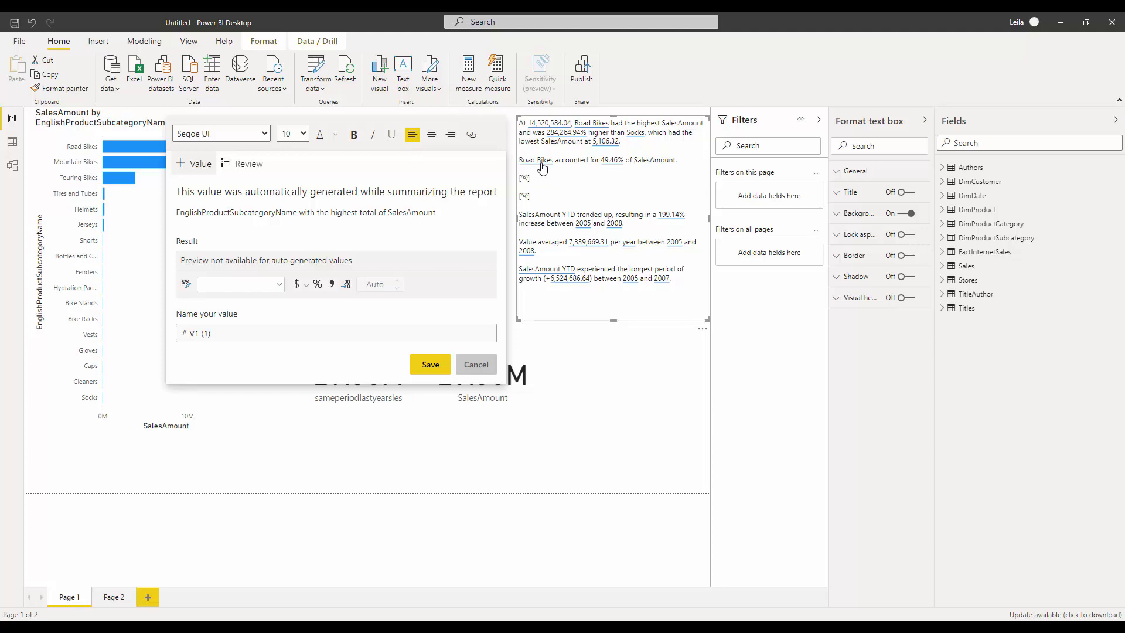
- Inspect the 199.14% growth and per-year average values, then close the value settings unchanged
{"action": "left_click", "coordinate": [667, 217]}
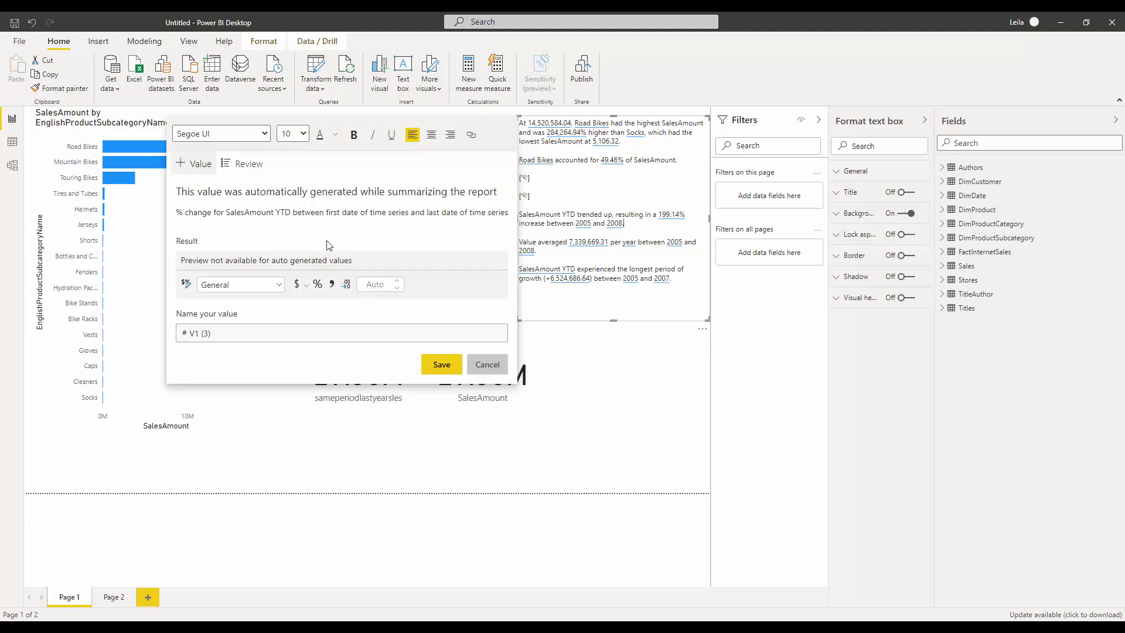
{"action": "left_click", "coordinate": [530, 252]}
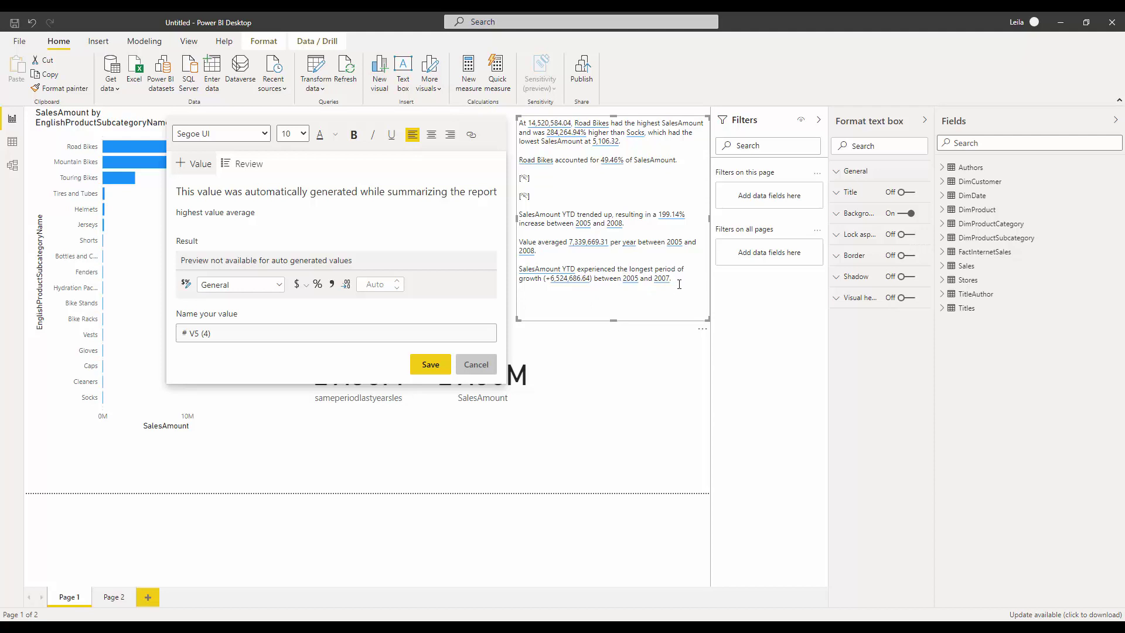
{"action": "left_click", "coordinate": [678, 412]}
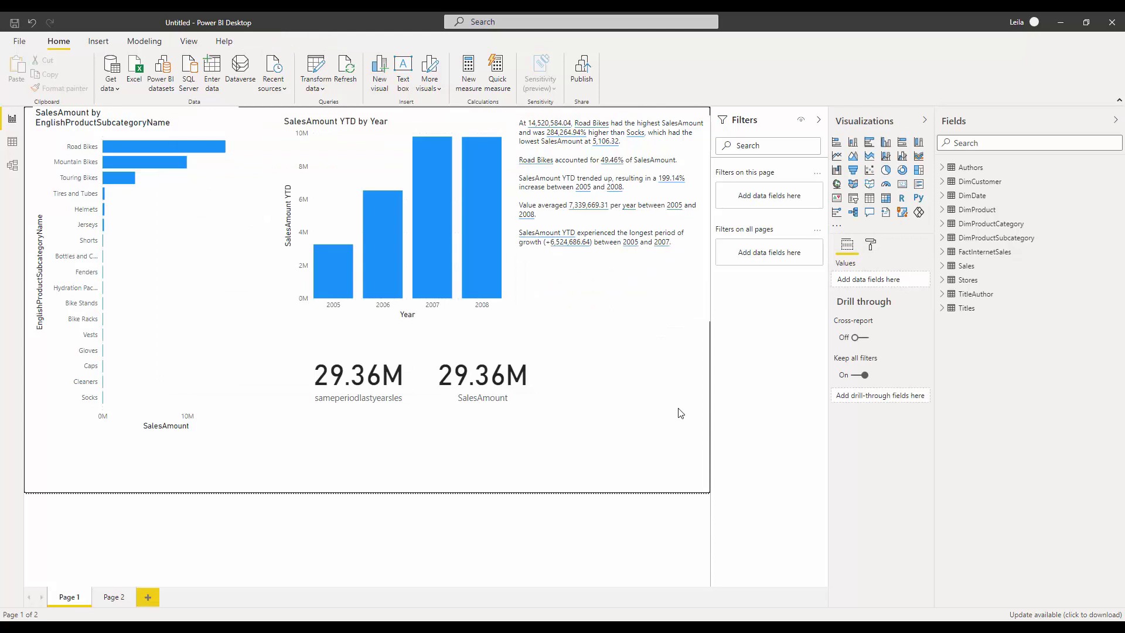
{"action": "left_click", "coordinate": [605, 252]}
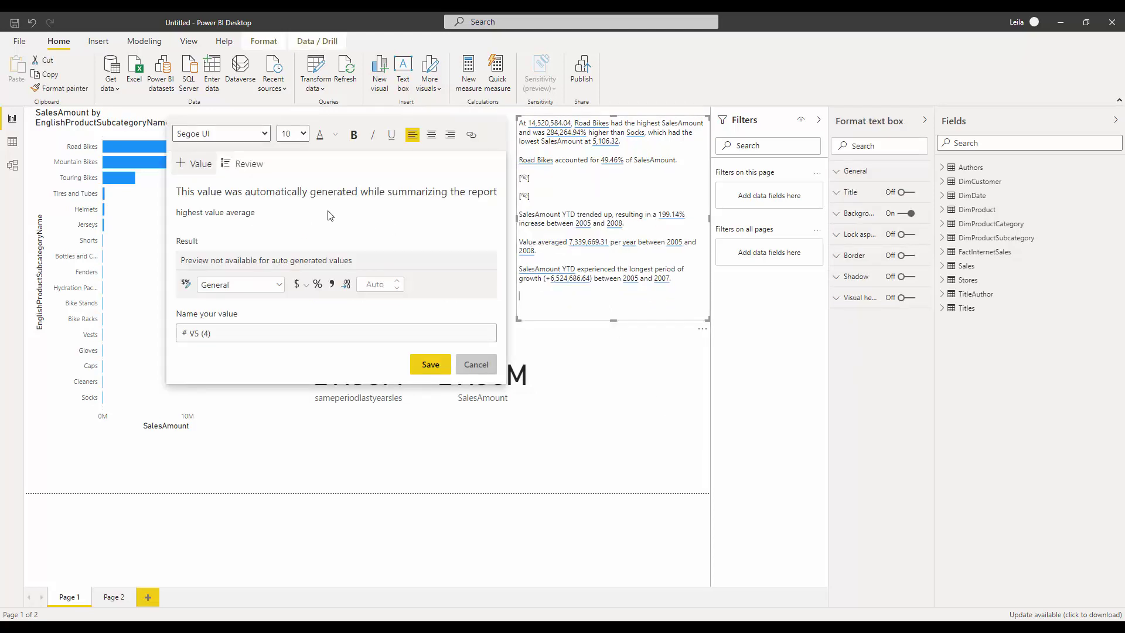
{"action": "left_click", "coordinate": [474, 363]}
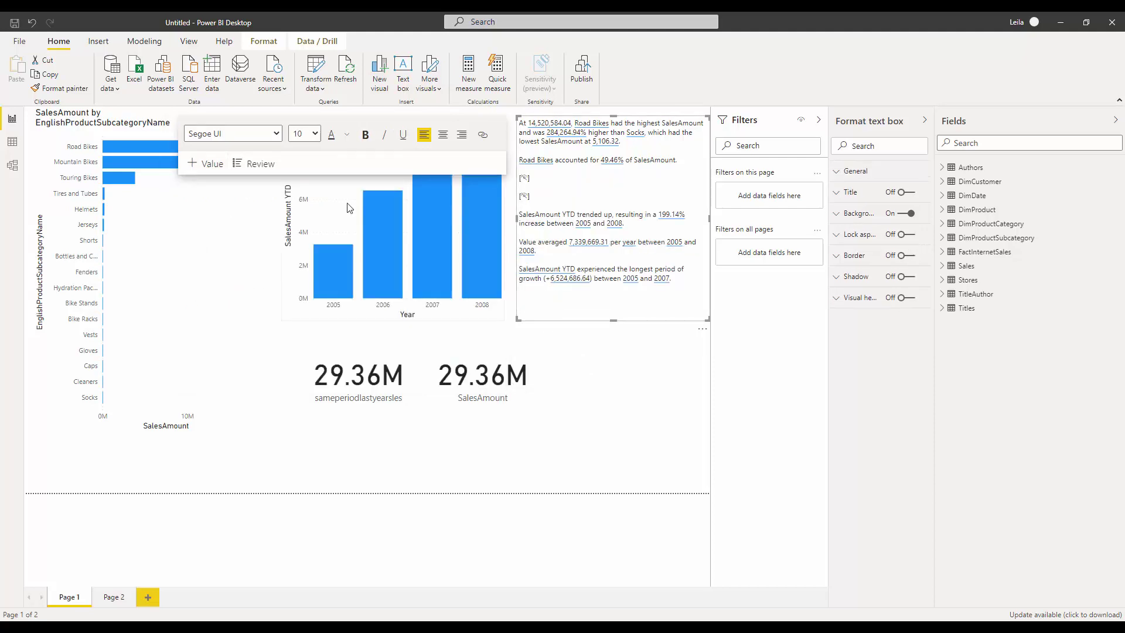
- Add a custom dynamic value answering 'english product name by SalesAmount YTD' to the narrative
{"action": "left_click", "coordinate": [212, 164]}
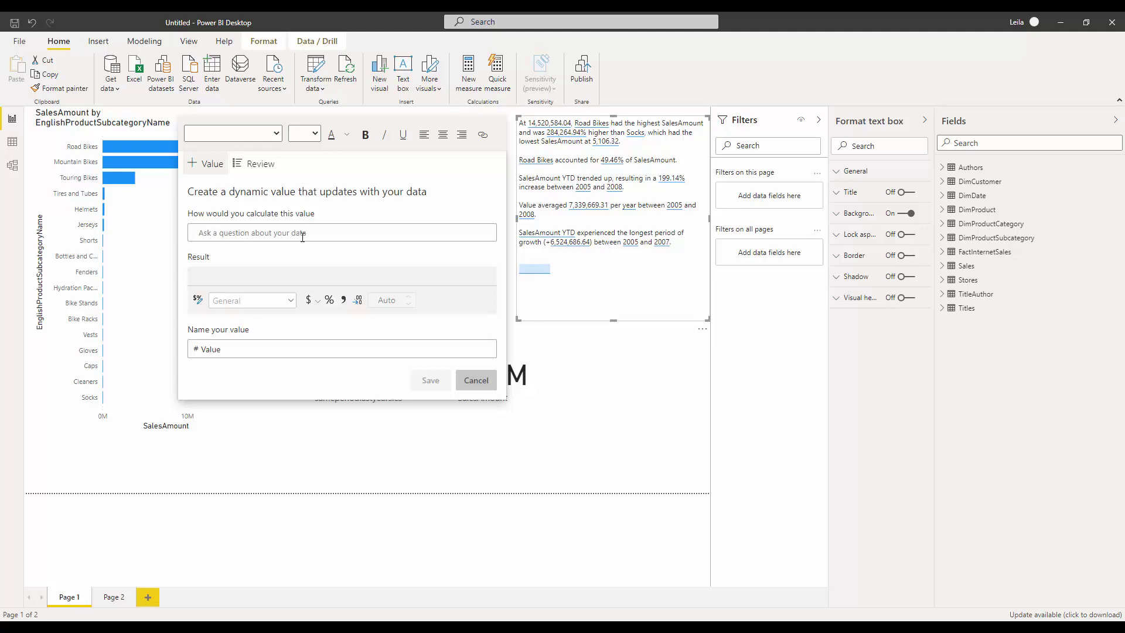
{"action": "type", "text": "max pr"}
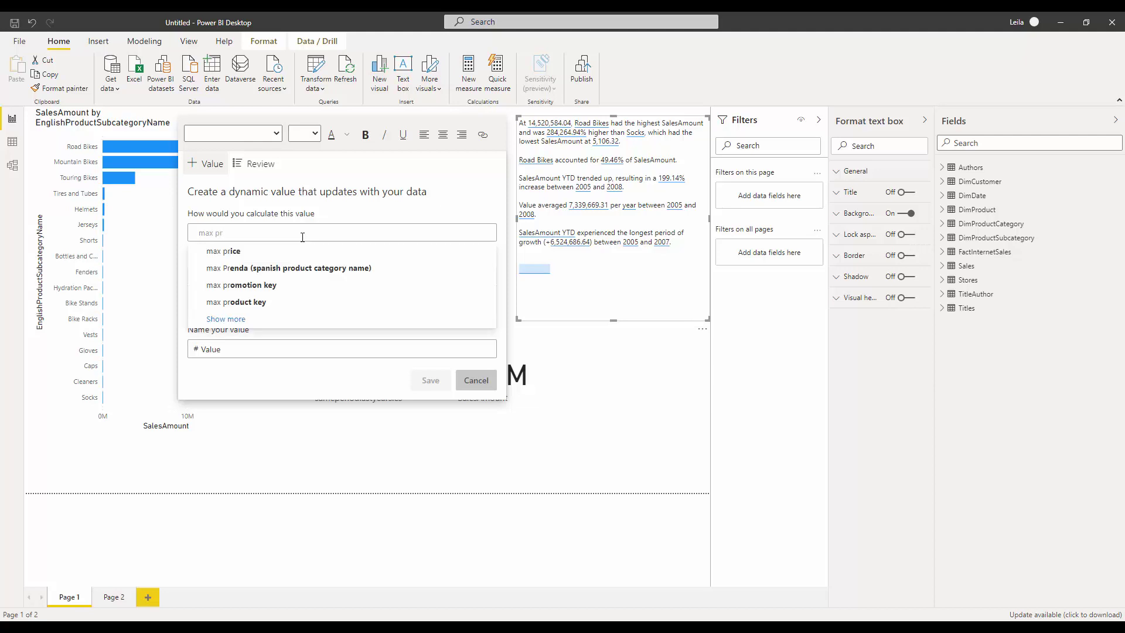
{"action": "key", "text": "BackSpace"}
{"action": "key", "text": "BackSpace"}
{"action": "type", "text": "sales"}
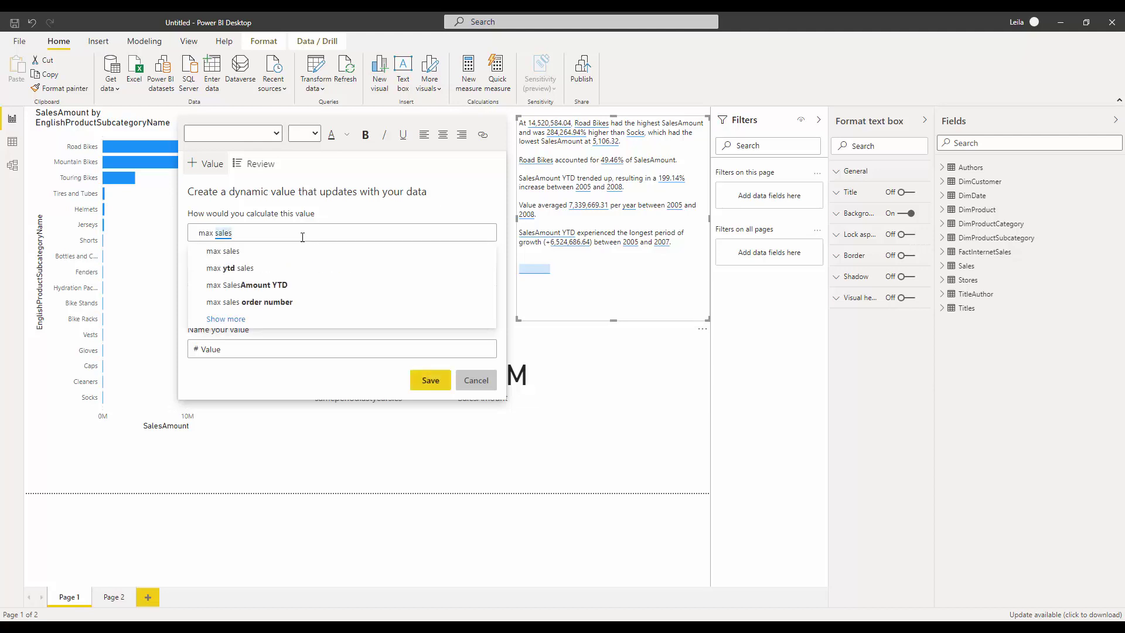
{"action": "key", "text": "BackSpace"}
{"action": "key", "text": "BackSpace"}
{"action": "key", "text": "BackSpace"}
{"action": "key", "text": "BackSpace"}
{"action": "key", "text": "BackSpace"}
{"action": "type", "text": "english product name by SalesAmount YTD"}
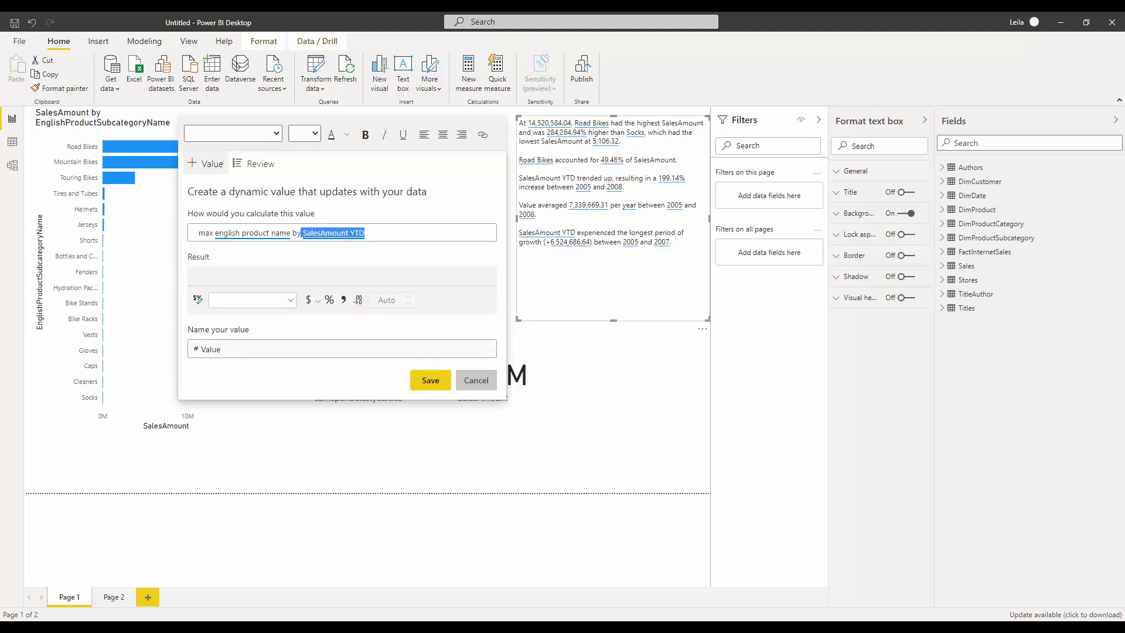
{"action": "left_click", "coordinate": [424, 382]}
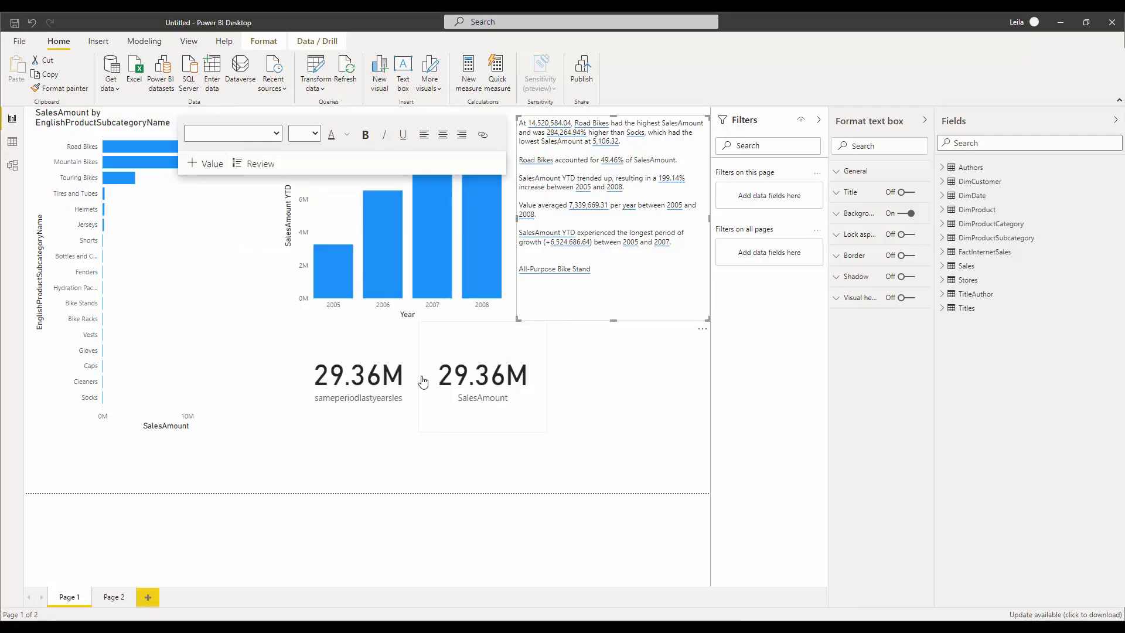
- Type 'max sales among among products' before the value, correcting the 'amonth' typo
{"action": "left_click", "coordinate": [585, 272]}
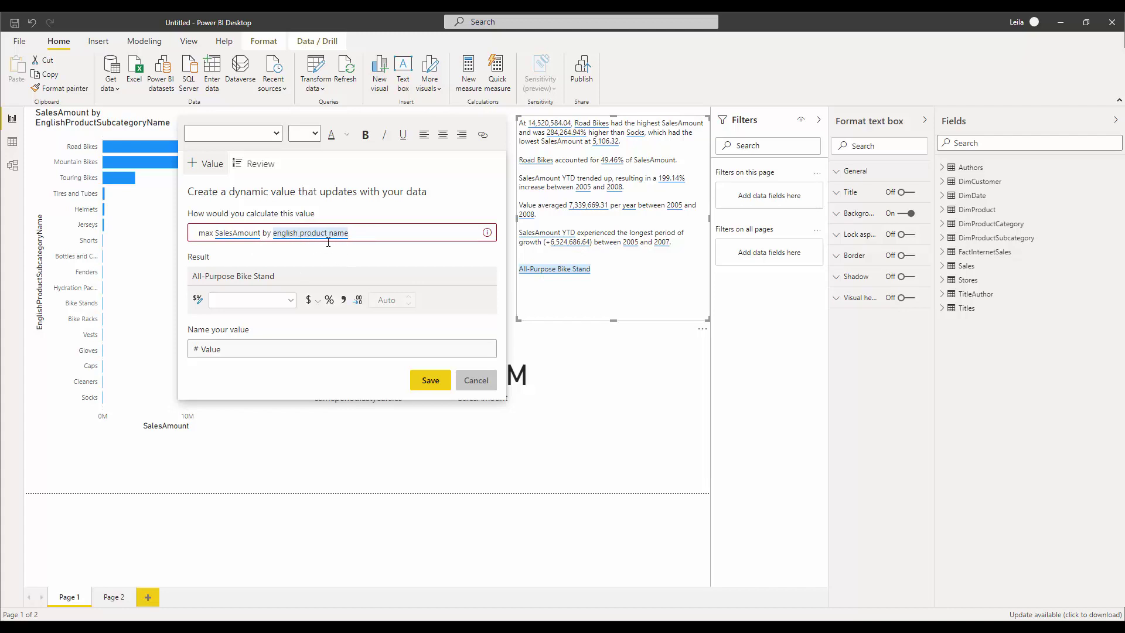
{"action": "left_click", "coordinate": [619, 313]}
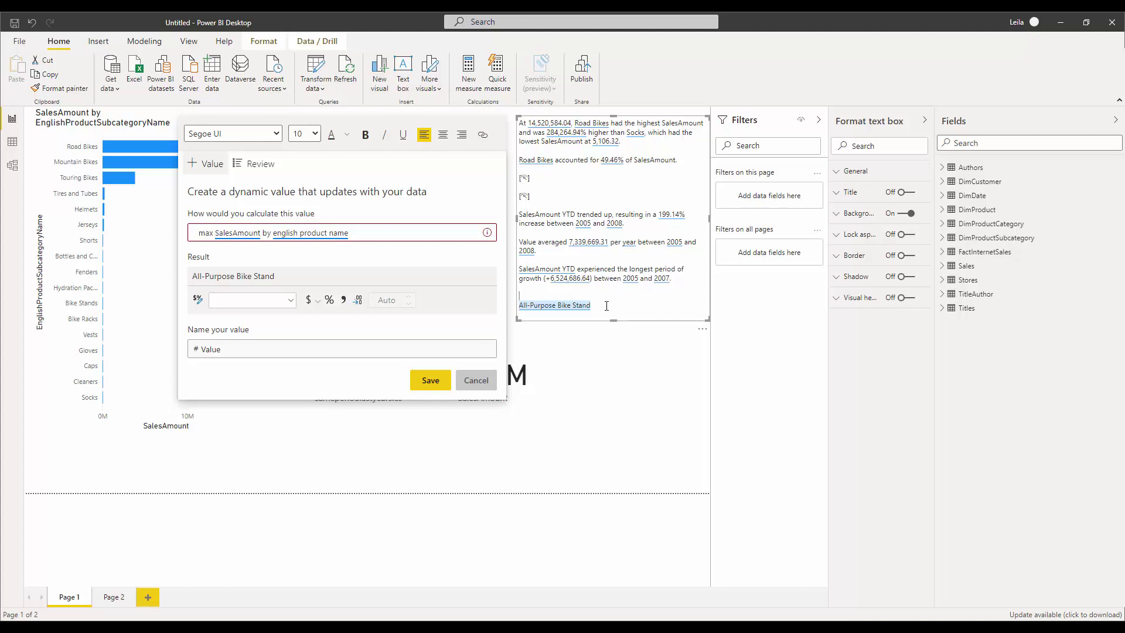
{"action": "type", "text": "the hi"}
{"action": "key", "text": "BackSpace"}
{"action": "key", "text": "BackSpace"}
{"action": "type", "text": "max sales amonth am"}
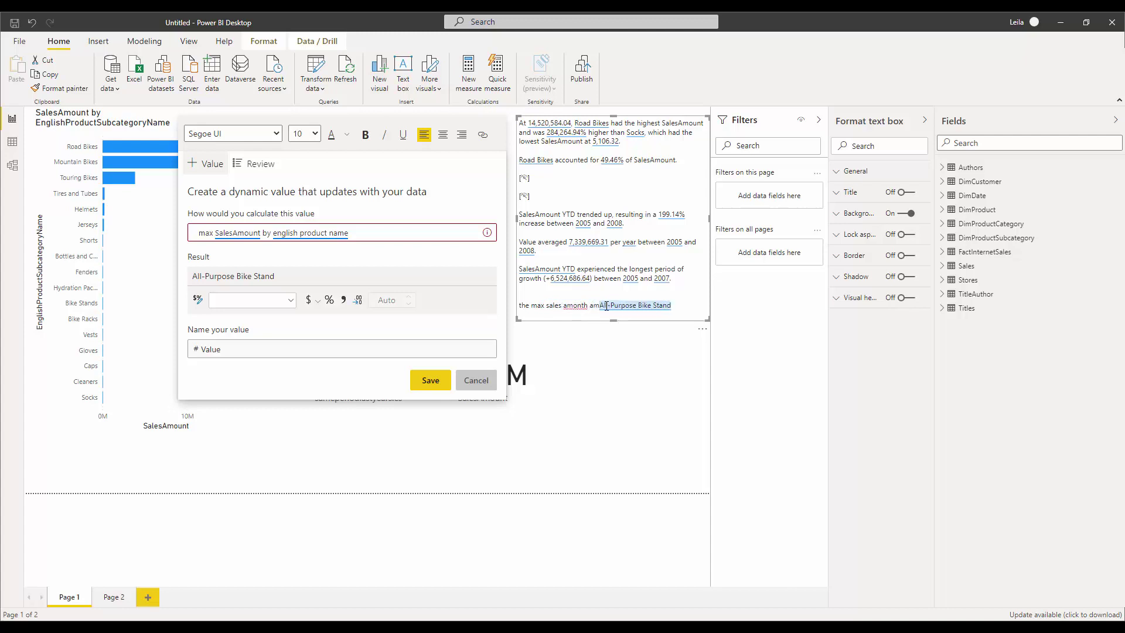
{"action": "type", "text": "ong product"}
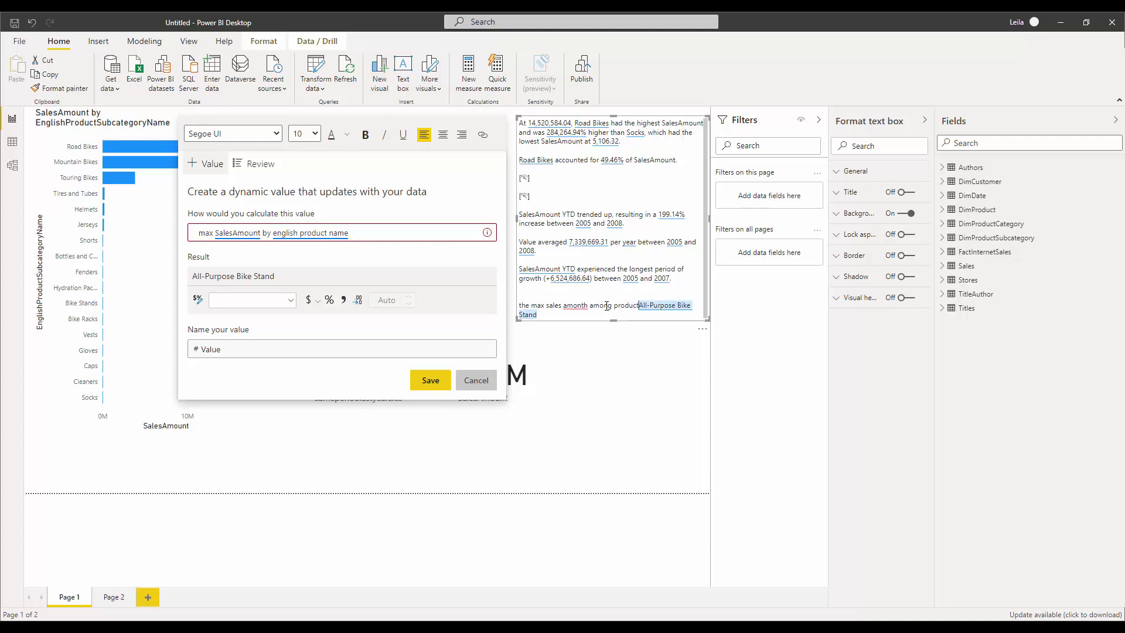
{"action": "type", "text": "s"}
{"action": "left_click_drag", "start_coordinate": [581, 305], "coordinate": [587, 305]}
{"action": "type", "text": "g"}
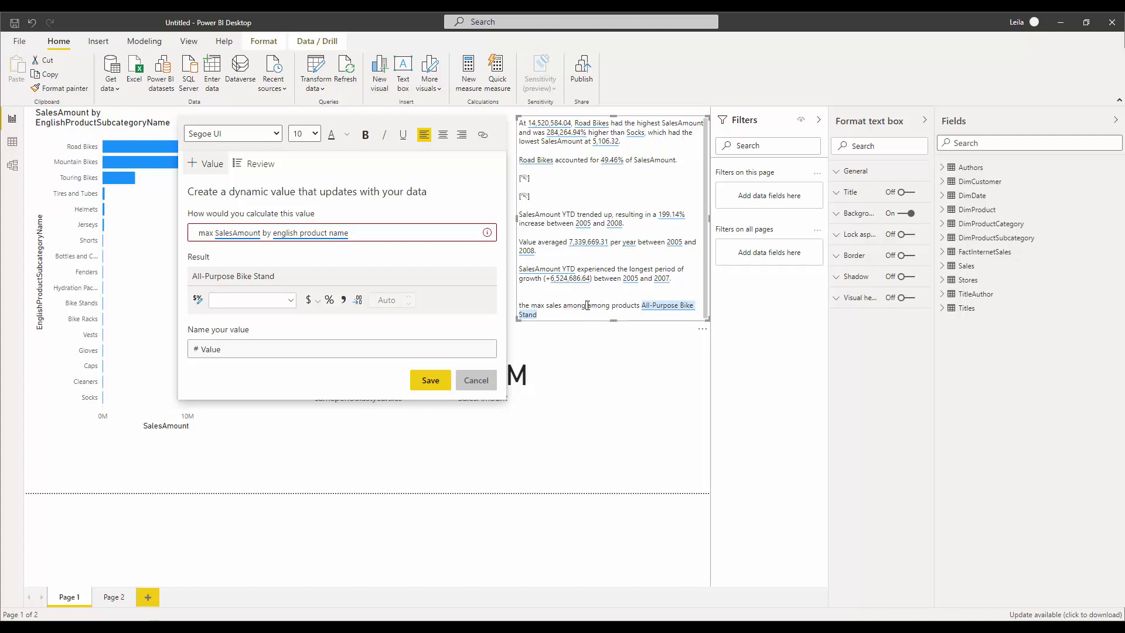
- Reopen the All-Purpose Bike Stand value definition and close it without changes
{"action": "left_click", "coordinate": [645, 387]}
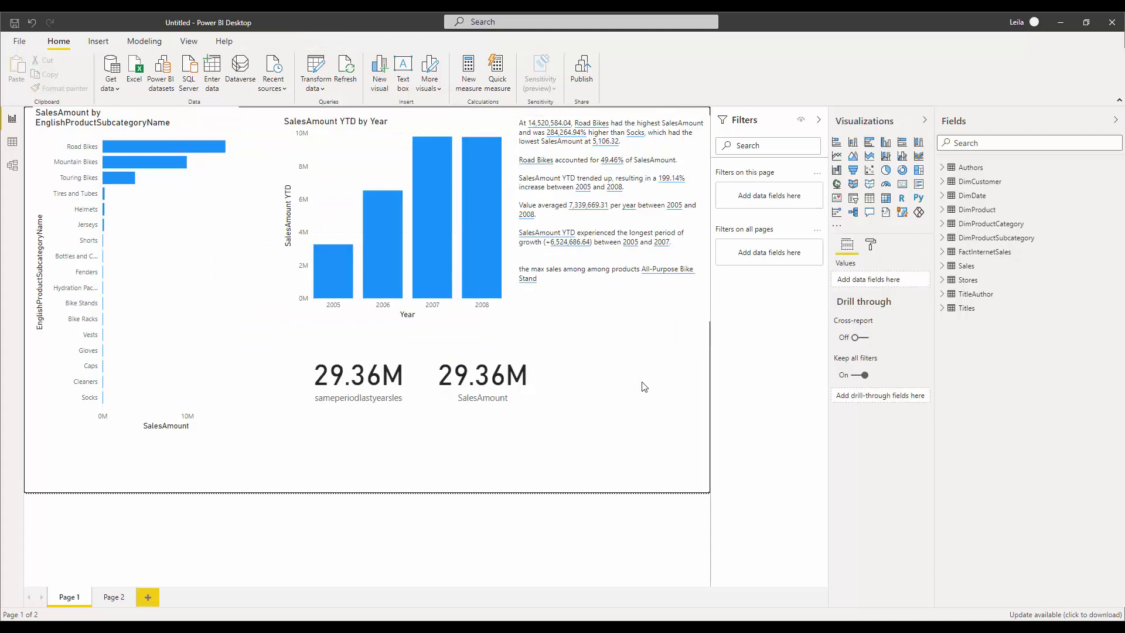
{"action": "left_click", "coordinate": [521, 278]}
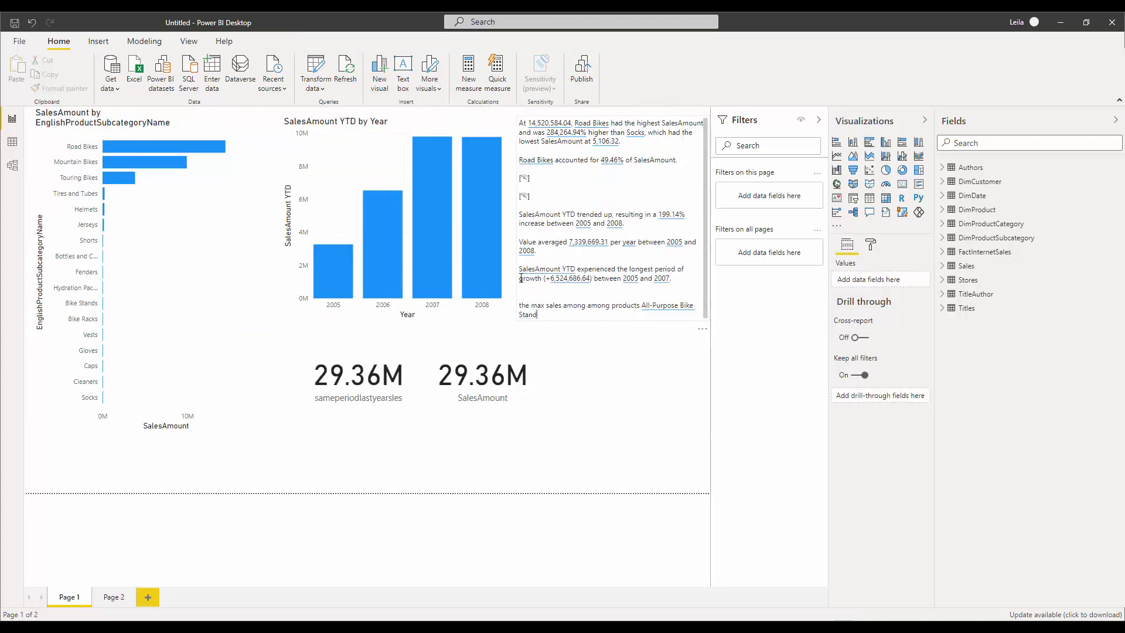
{"action": "left_click", "coordinate": [530, 315]}
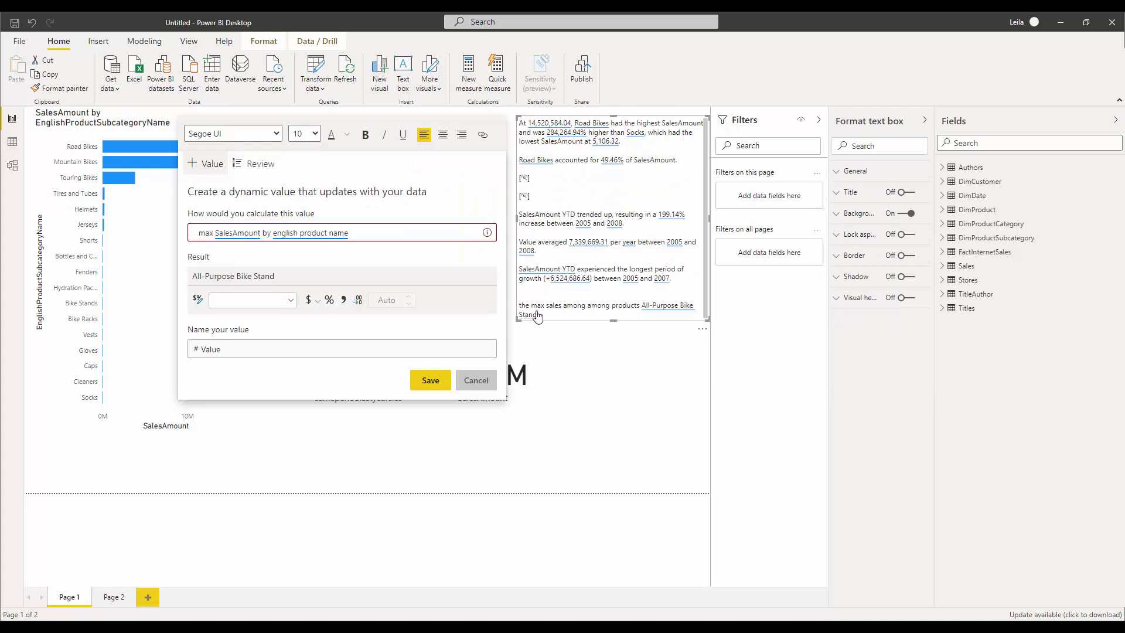
{"action": "left_click", "coordinate": [618, 394]}
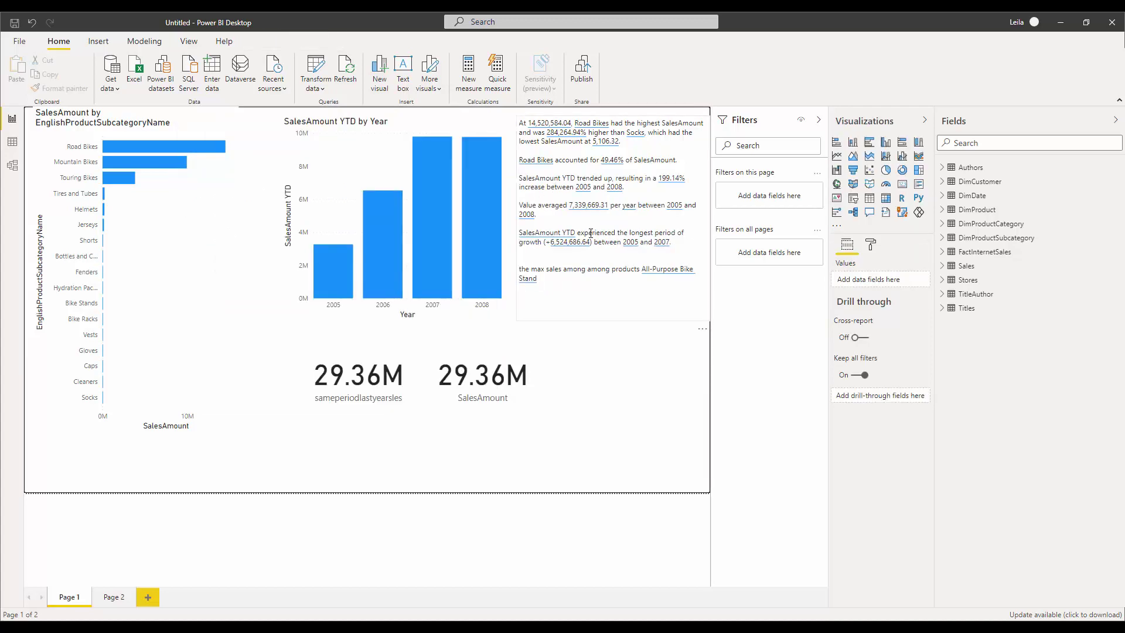
- On Page 2, insert a smart narrative summarizing the qty by title, city and year charts
{"action": "left_click", "coordinate": [107, 598]}
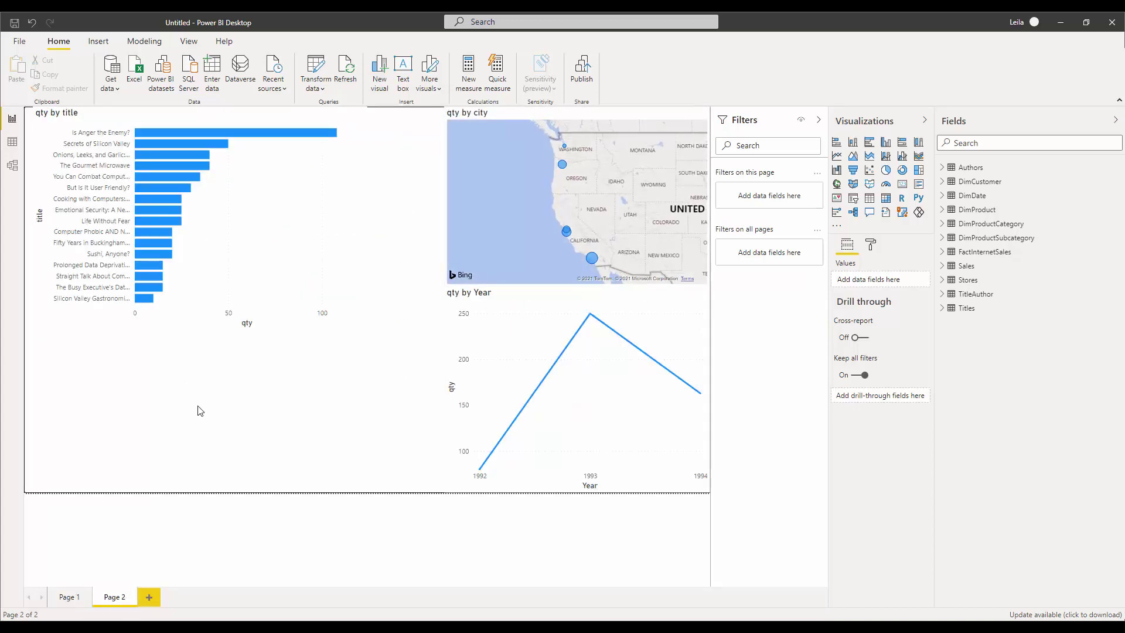
{"action": "mouse_move", "coordinate": [481, 368]}
{"action": "left_click", "coordinate": [886, 213]}
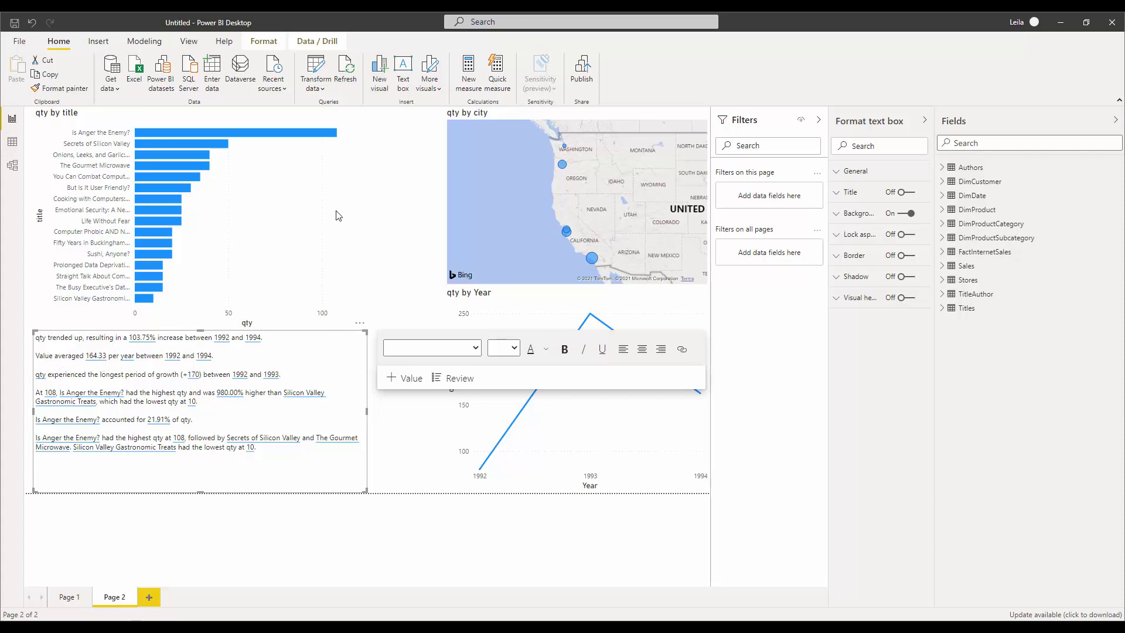
{"action": "left_click", "coordinate": [82, 466]}
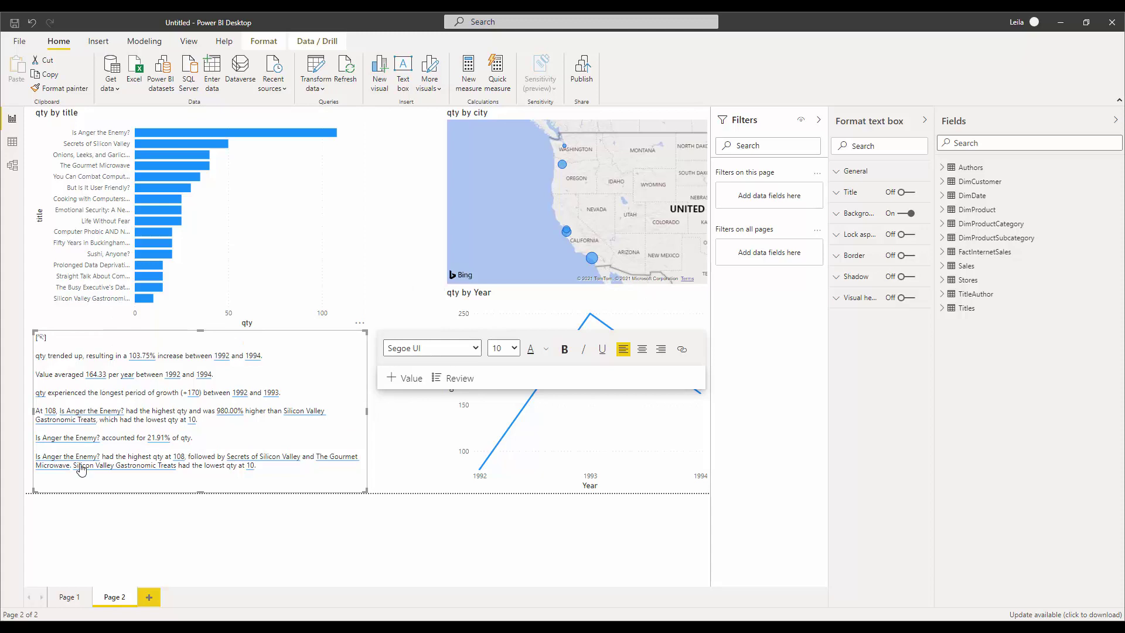
{"action": "left_click", "coordinate": [87, 469]}
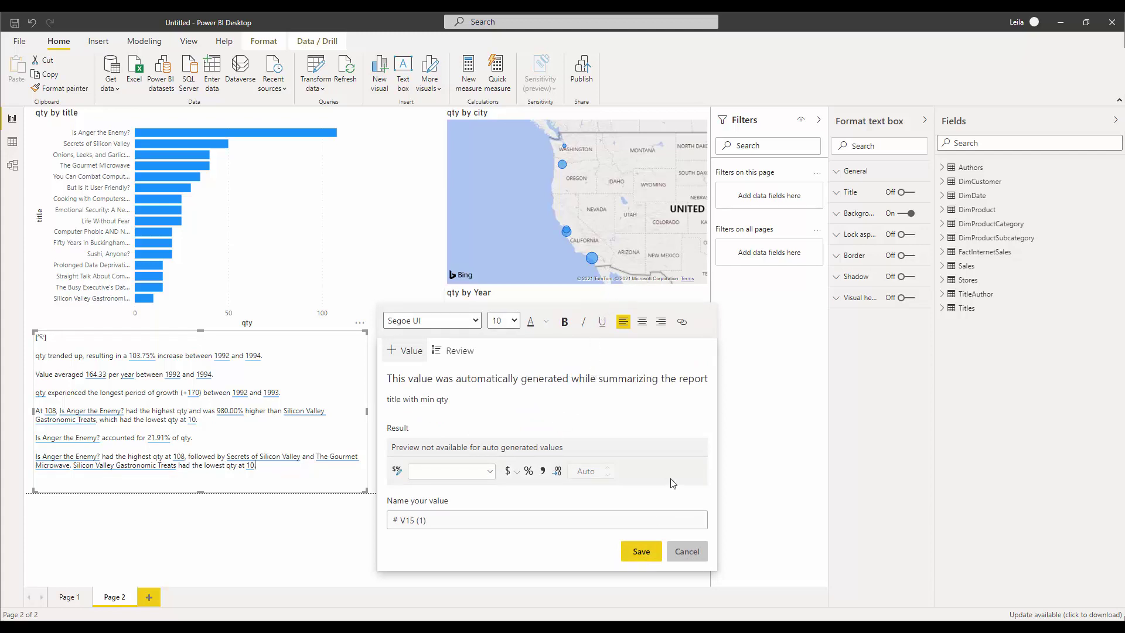
{"action": "left_click", "coordinate": [687, 552]}
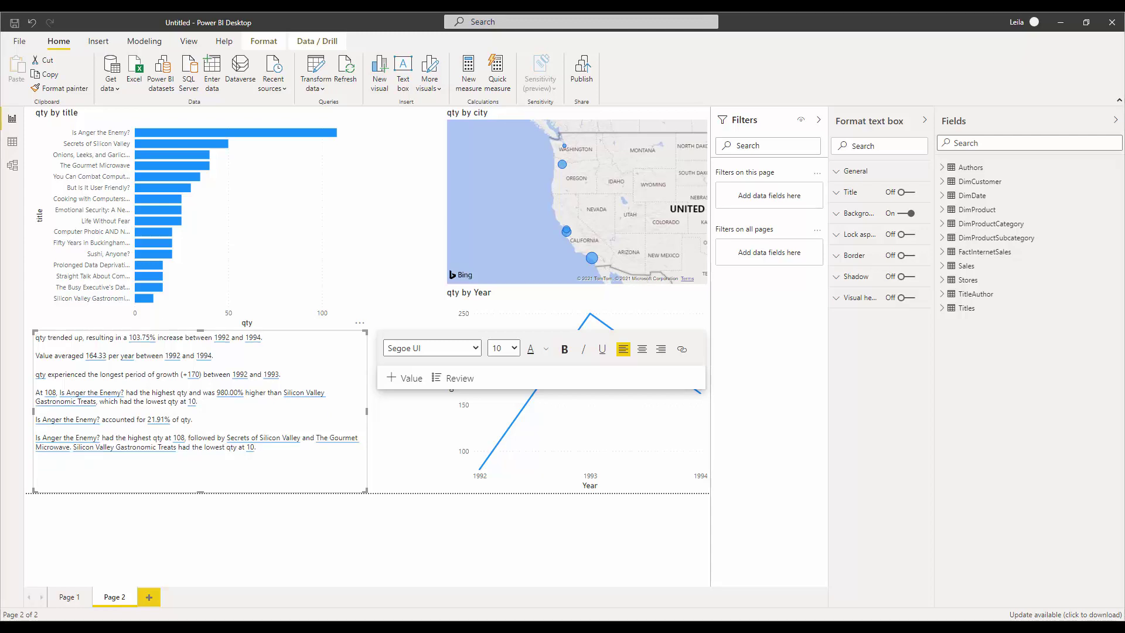
- Cross-filter Page 2 by several book titles in qty by title, then clear the title filter
{"action": "left_click", "coordinate": [321, 137]}
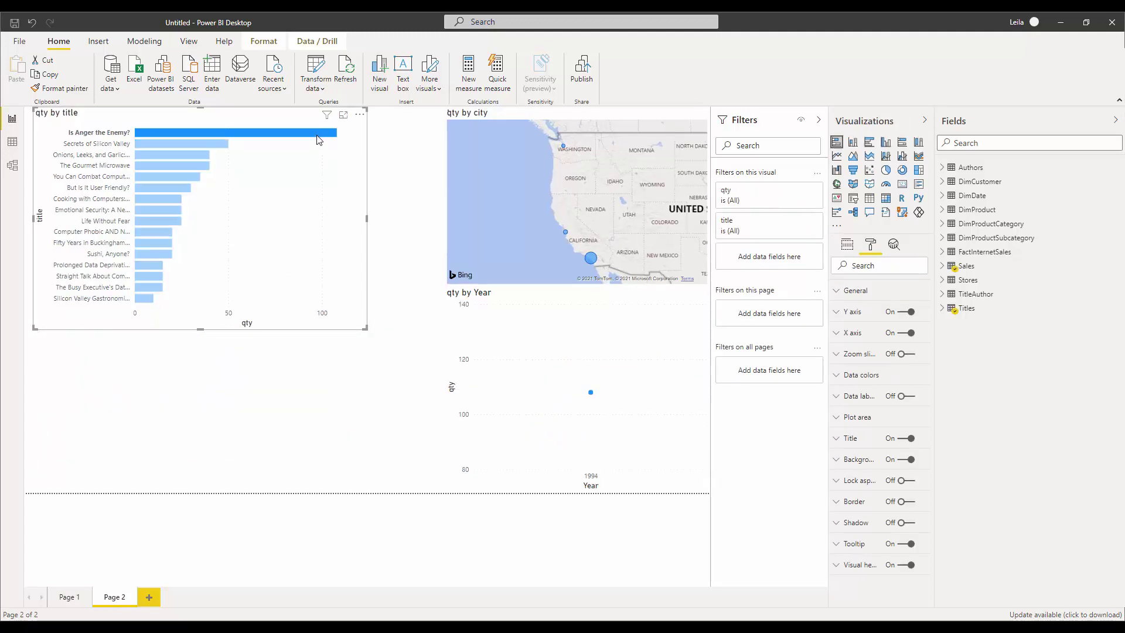
{"action": "left_click", "coordinate": [217, 144], "text": "ctrl"}
{"action": "left_click", "coordinate": [197, 157], "text": "ctrl"}
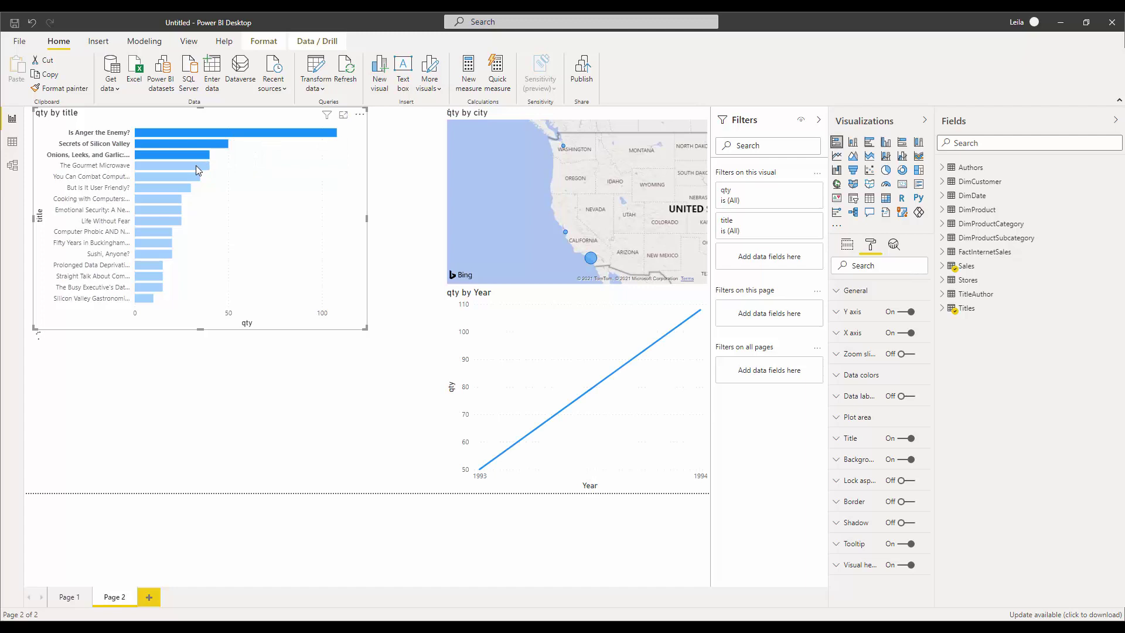
{"action": "left_click", "coordinate": [195, 165], "text": "ctrl"}
{"action": "left_click", "coordinate": [188, 177], "text": "ctrl"}
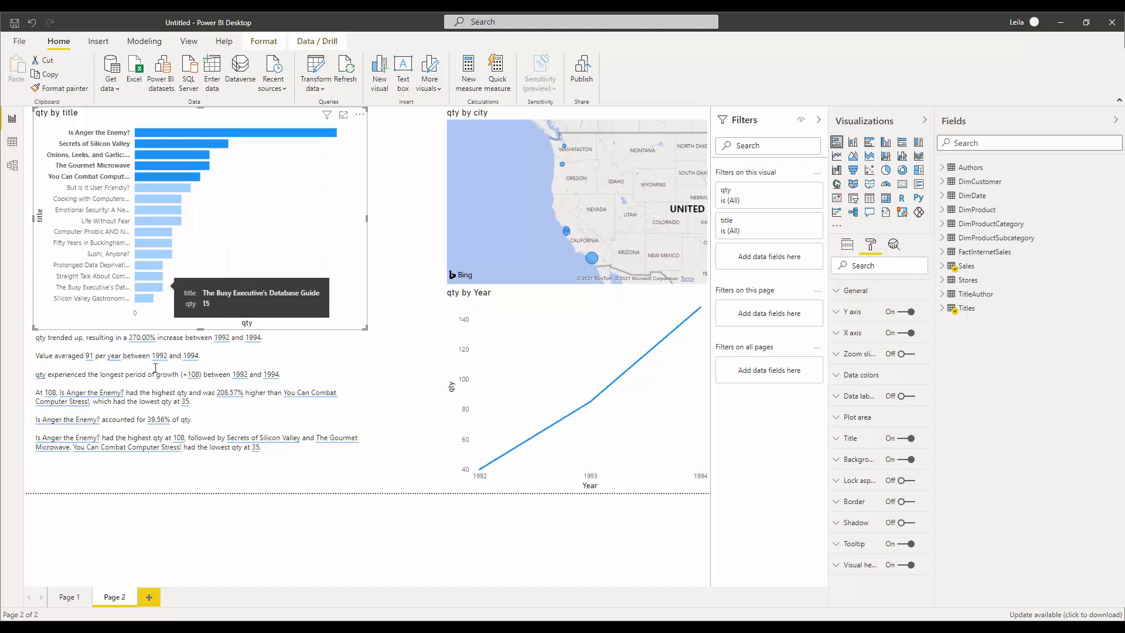
{"action": "left_click", "coordinate": [143, 296], "text": "ctrl"}
{"action": "left_click", "coordinate": [147, 287], "text": "ctrl"}
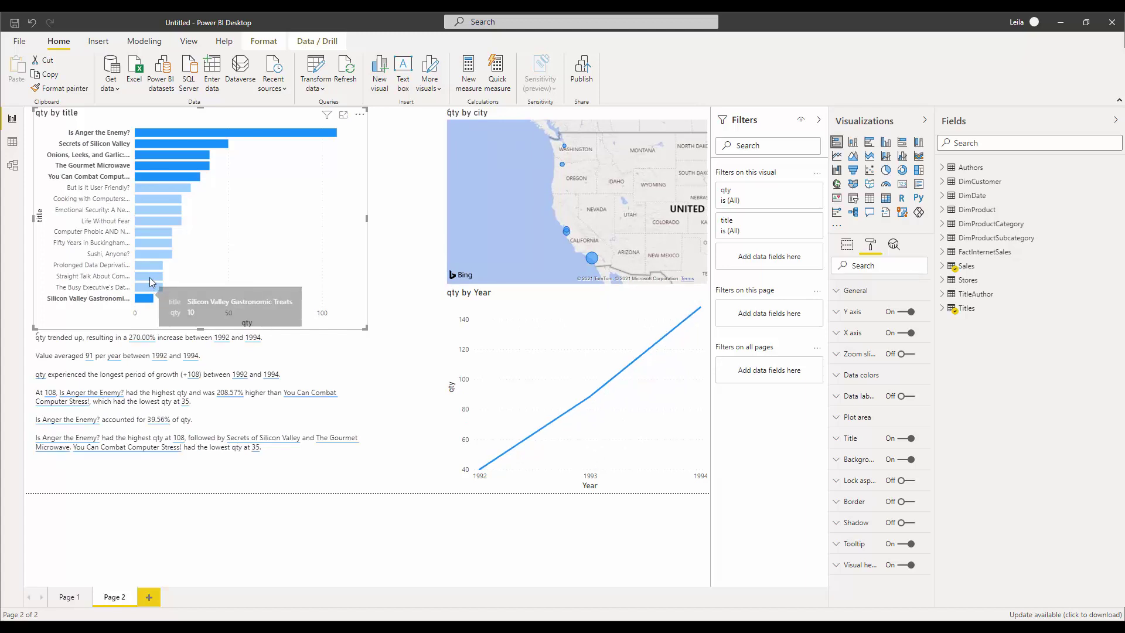
{"action": "left_click", "coordinate": [149, 276], "text": "ctrl"}
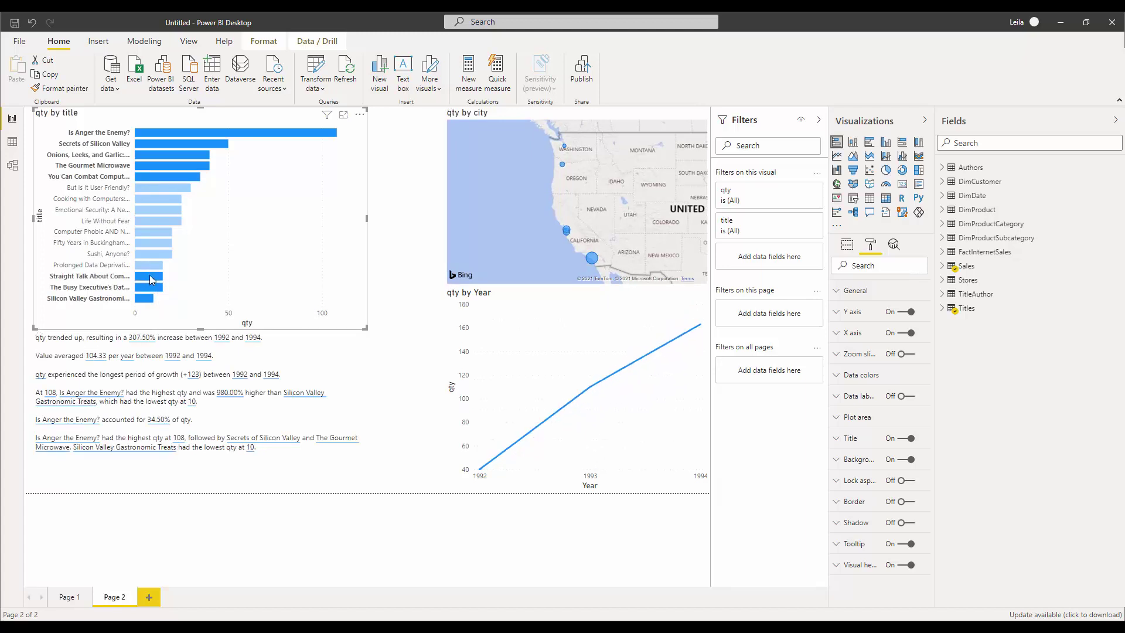
{"action": "left_click", "coordinate": [150, 275]}
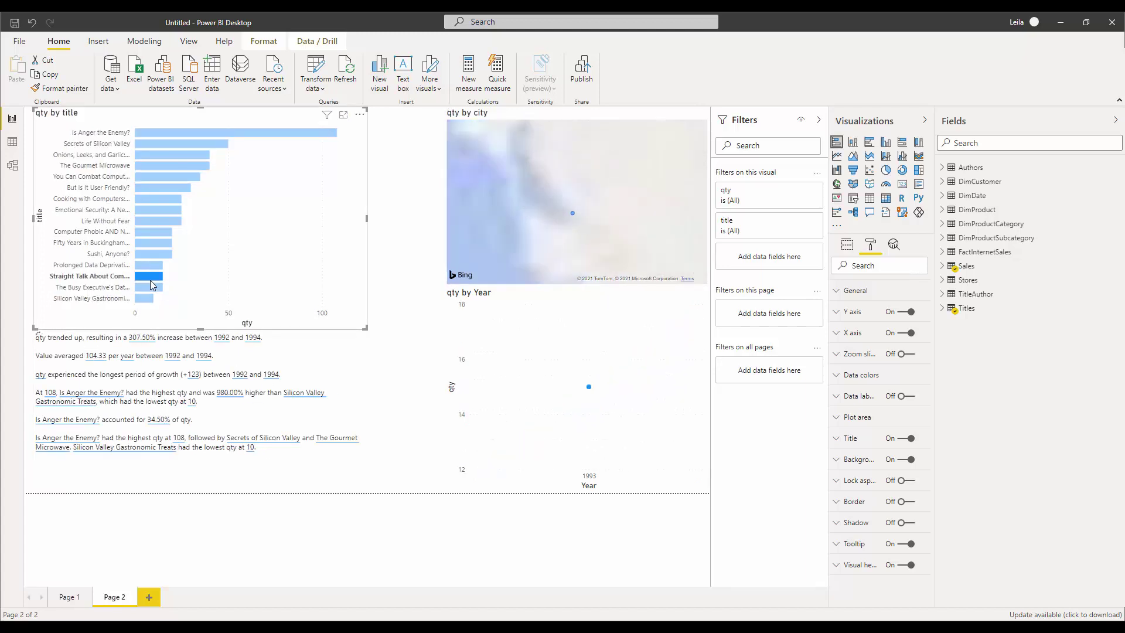
{"action": "left_click", "coordinate": [150, 280]}
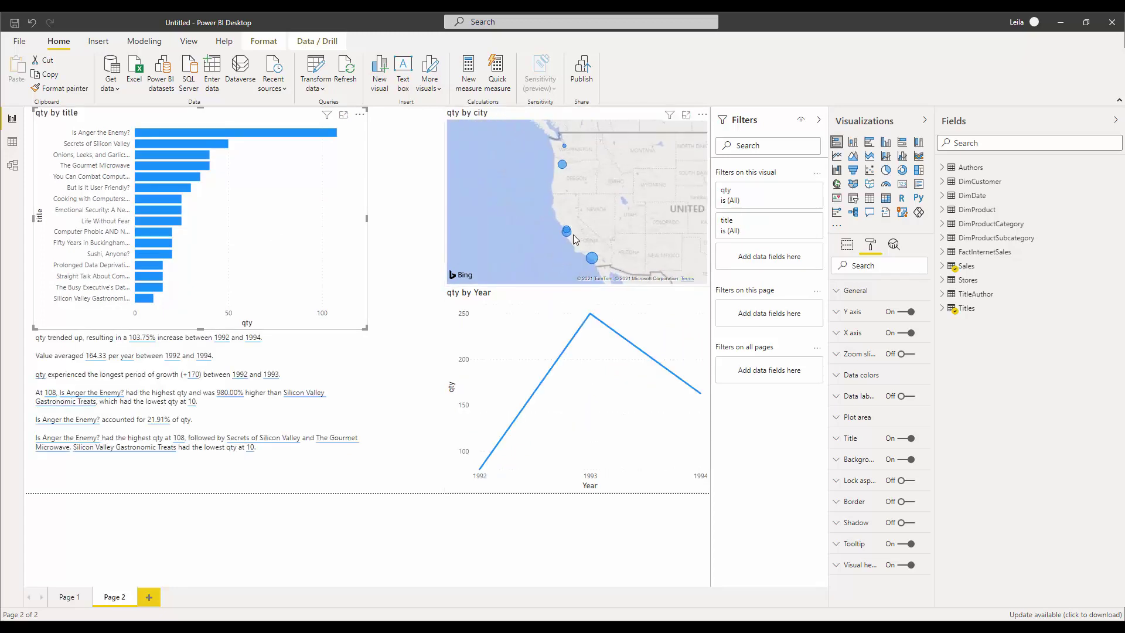
- Cross-filter Page 2 by two California cities and then a Washington city on the map
{"action": "left_click", "coordinate": [592, 260]}
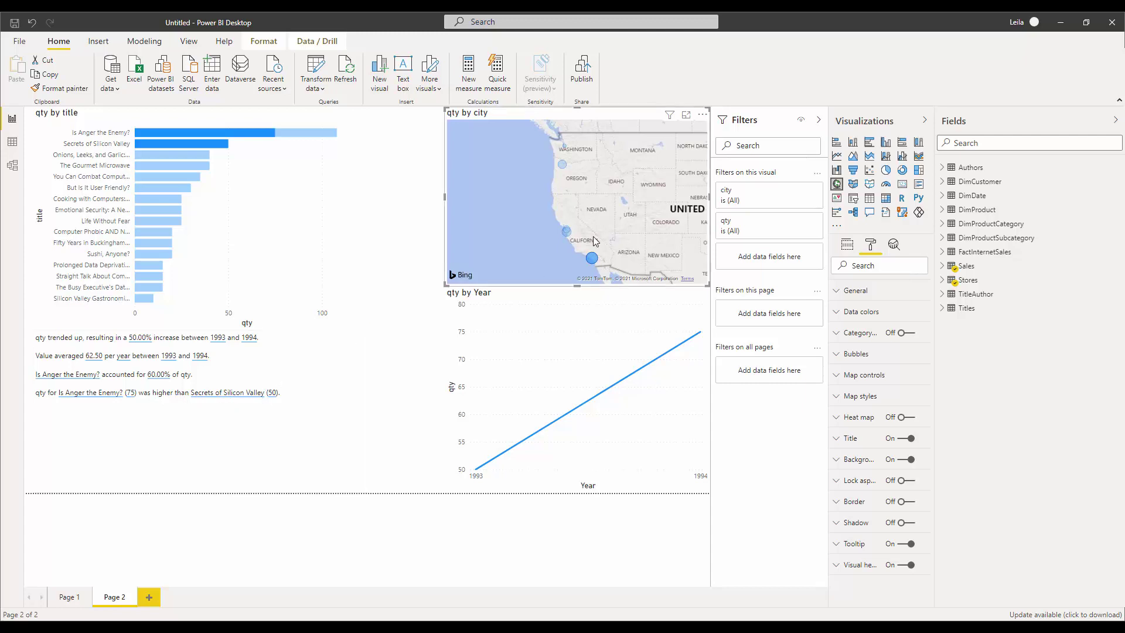
{"action": "left_click", "coordinate": [568, 233]}
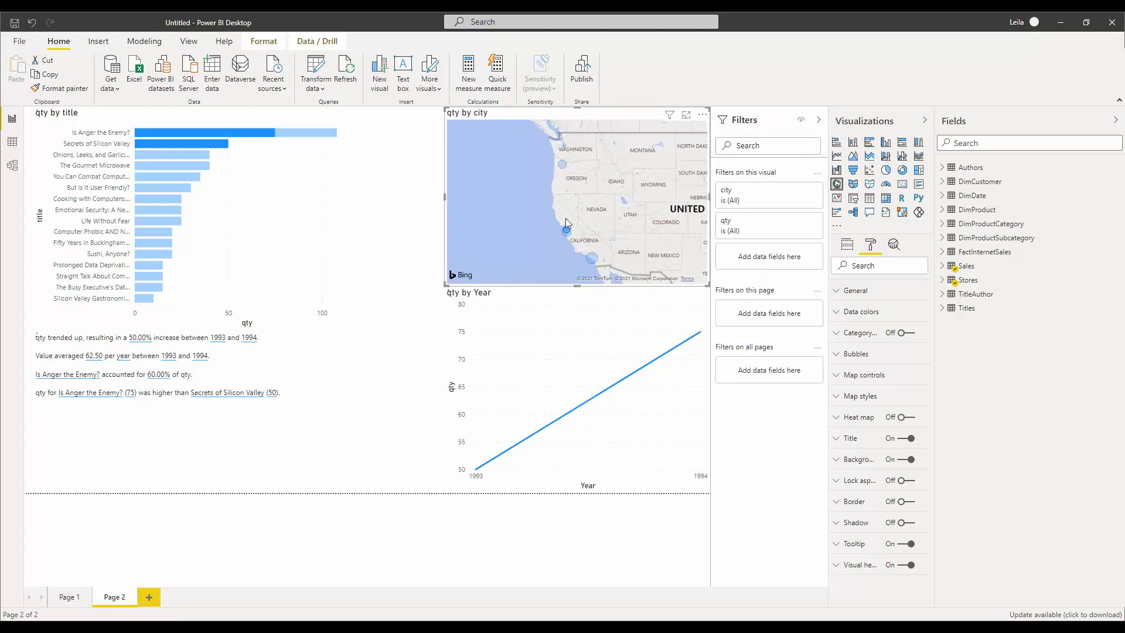
{"action": "left_click", "coordinate": [560, 167]}
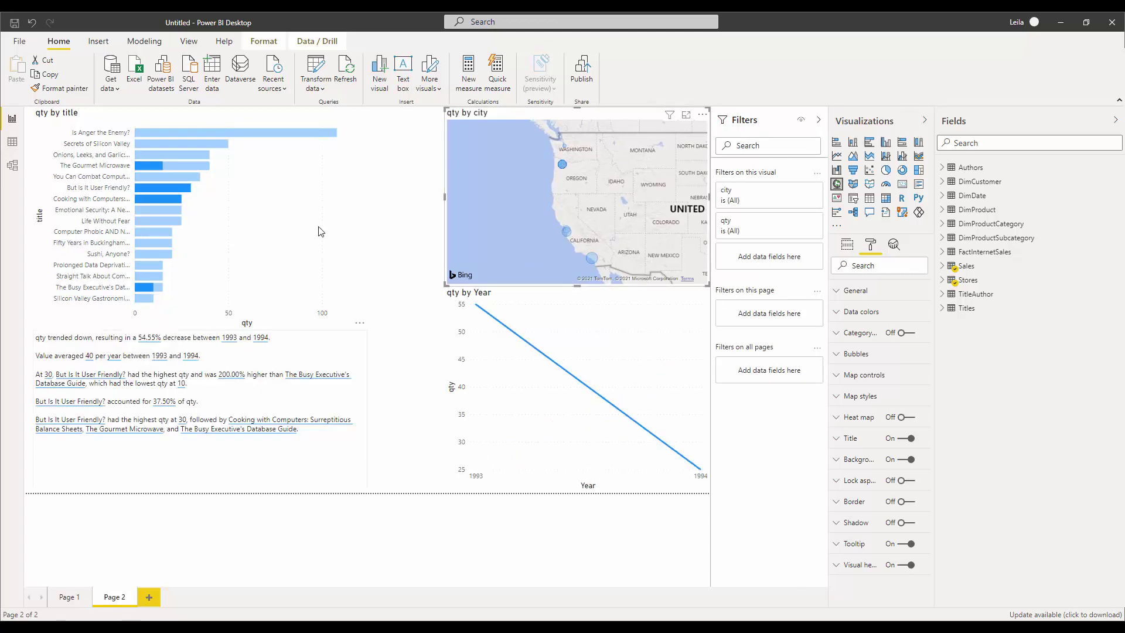
{"action": "left_click", "coordinate": [68, 597]}
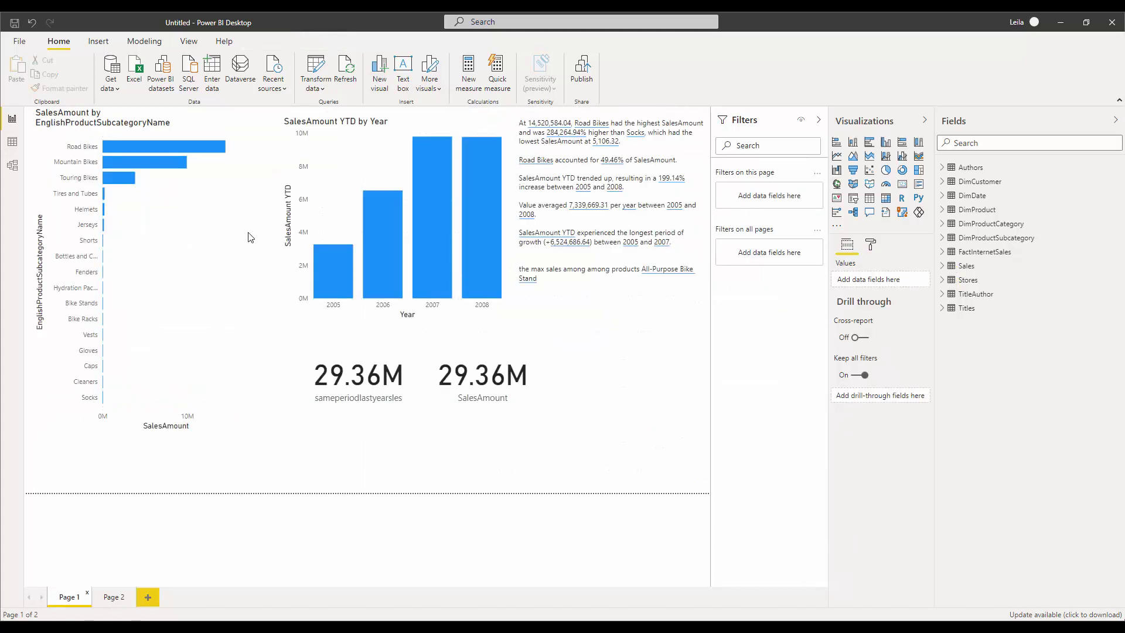
{"action": "left_click", "coordinate": [332, 273]}
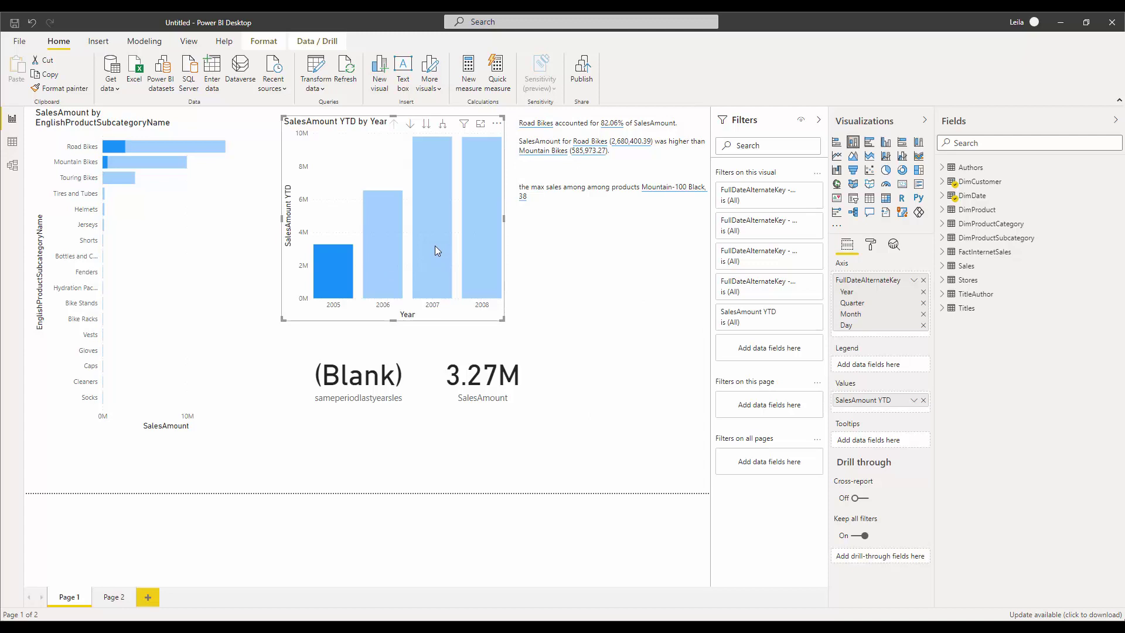
{"action": "left_click", "coordinate": [399, 257]}
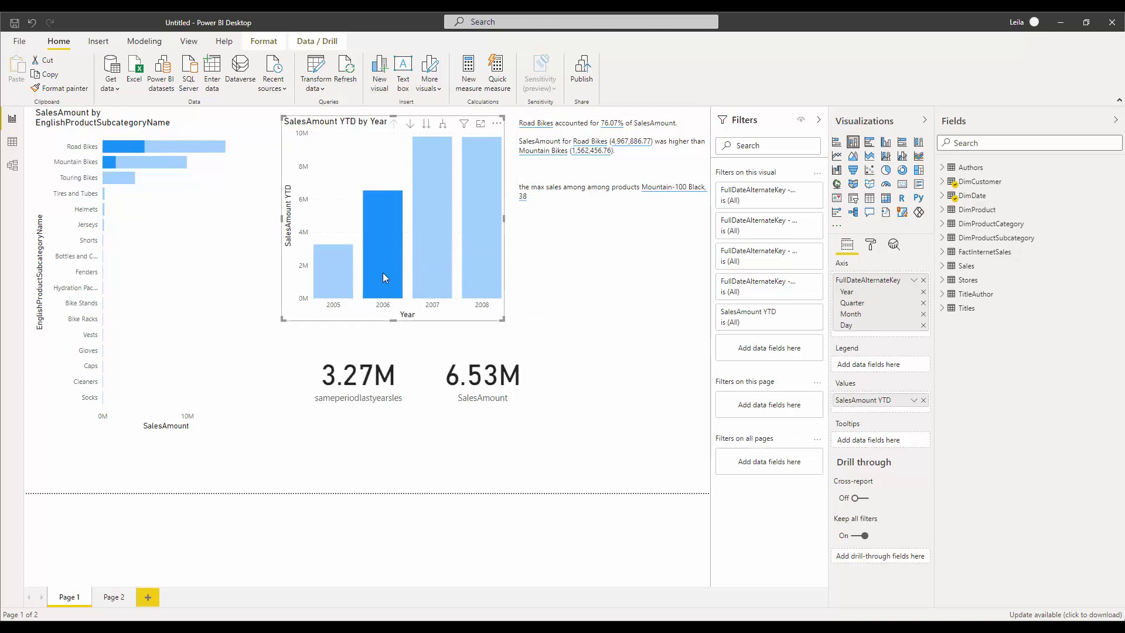
{"action": "left_click", "coordinate": [382, 273]}
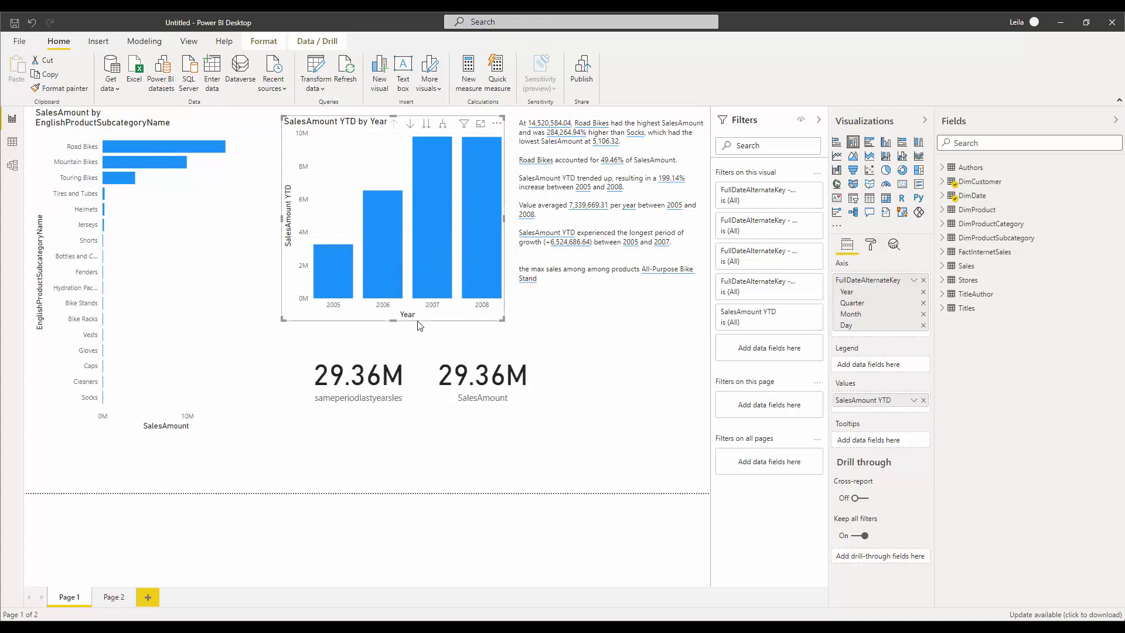